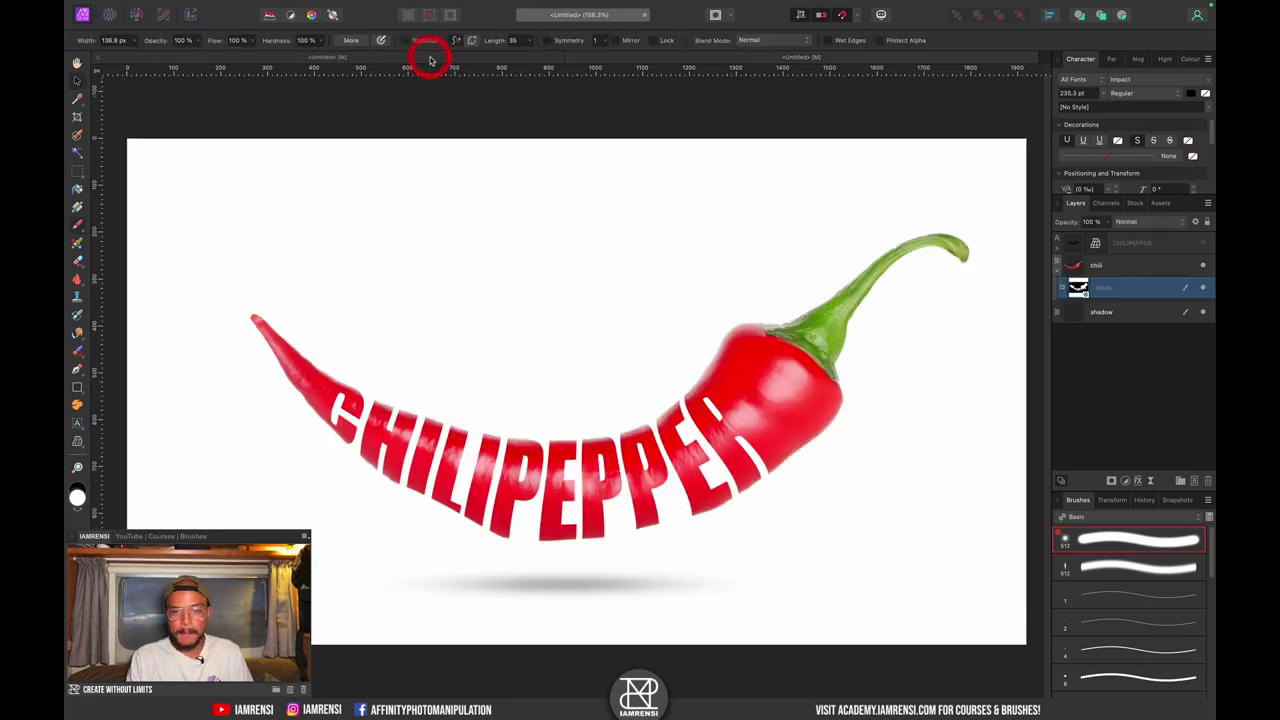
# Delete the CHILIPEPPER text layer and the mask attached to the chili layer.
pyautogui.keyDown('super'); pyautogui.click(1120, 246); pyautogui.keyUp('super')
pyautogui.press('super+BackSpace')
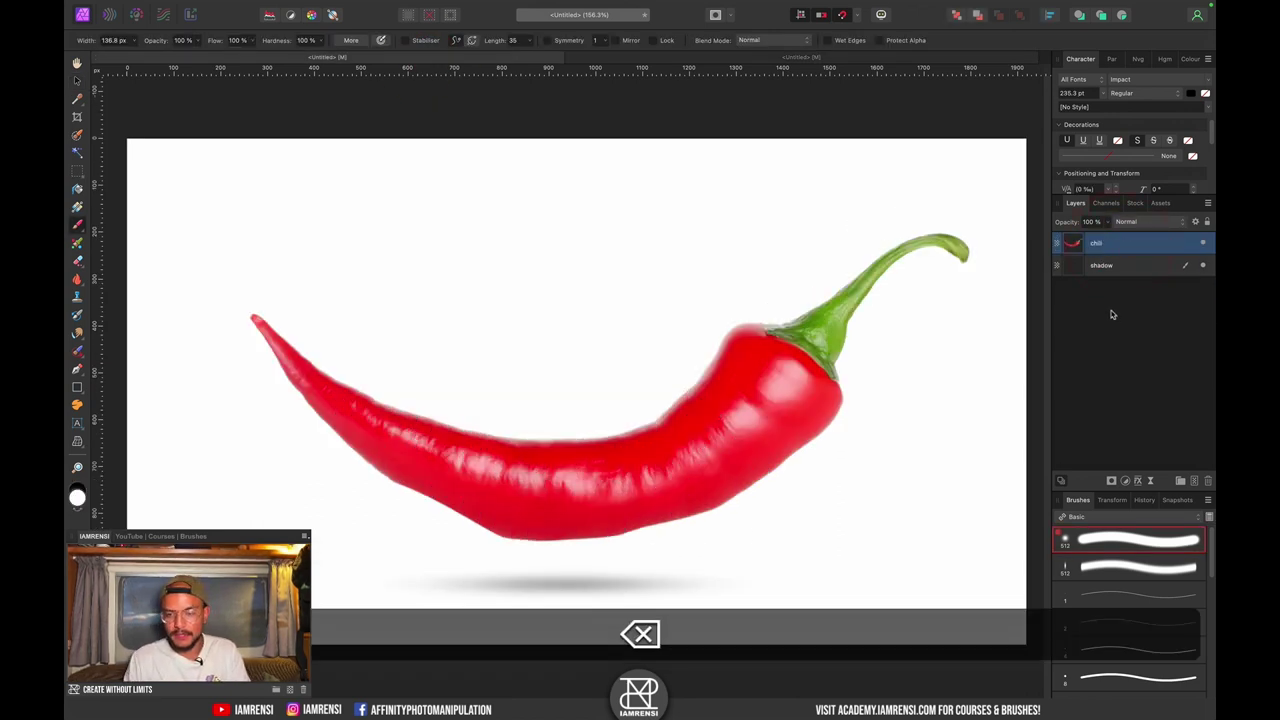
pyautogui.press('v')
pyautogui.moveTo(401, 489); pyautogui.dragTo(577, 365)
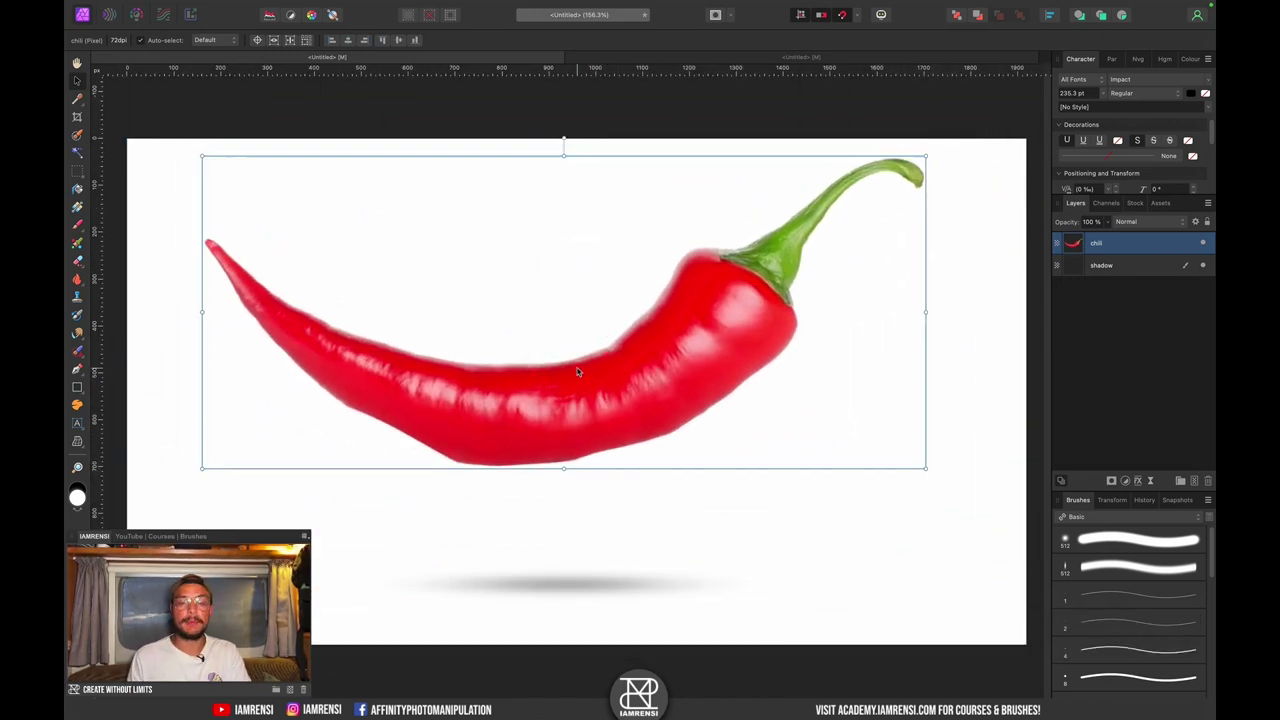
pyautogui.press('super')
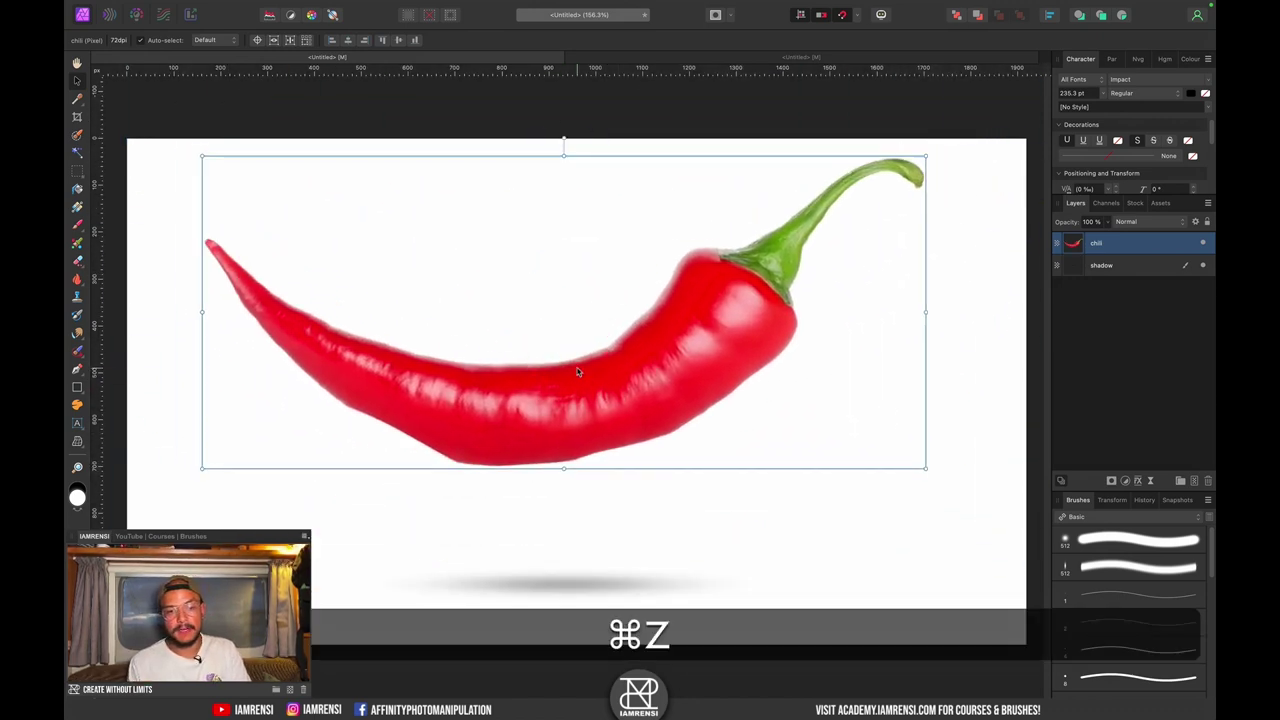
pyautogui.press('super+z')
# Add the artistic text CHILIPEPPER in the Impact font above the chili, starting near its pointed end.
pyautogui.click(1098, 381)
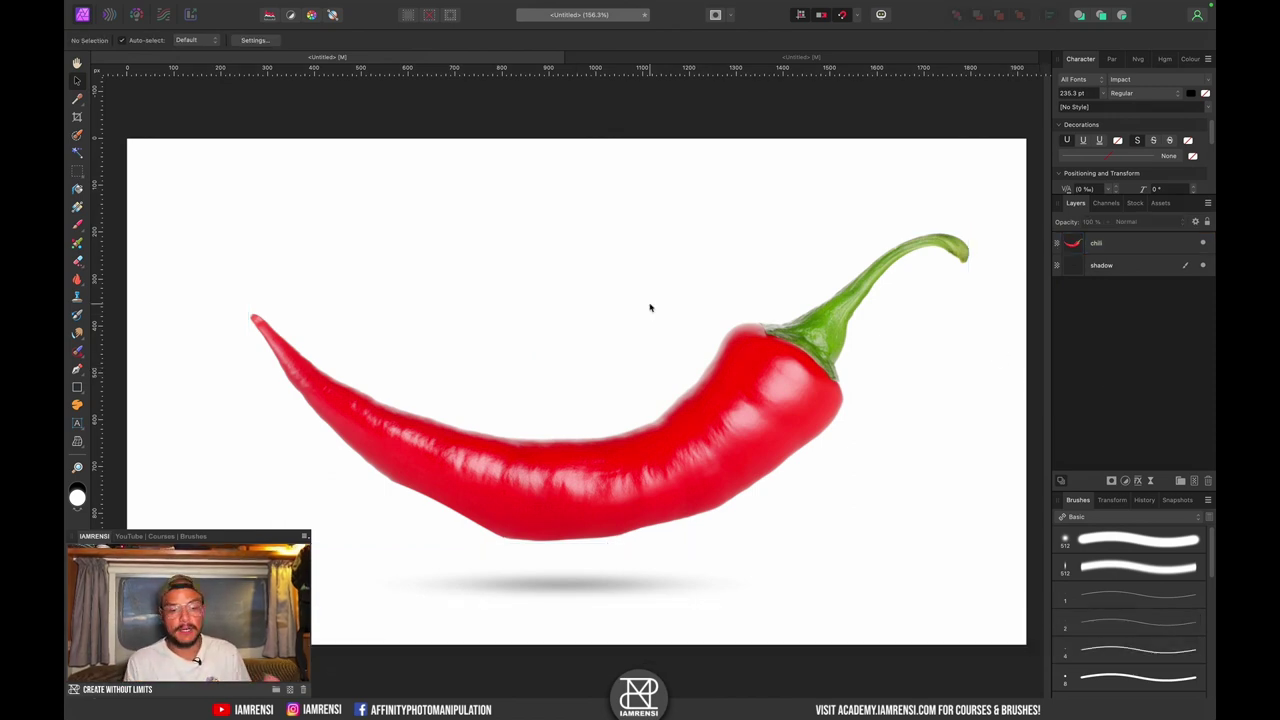
pyautogui.press('t')
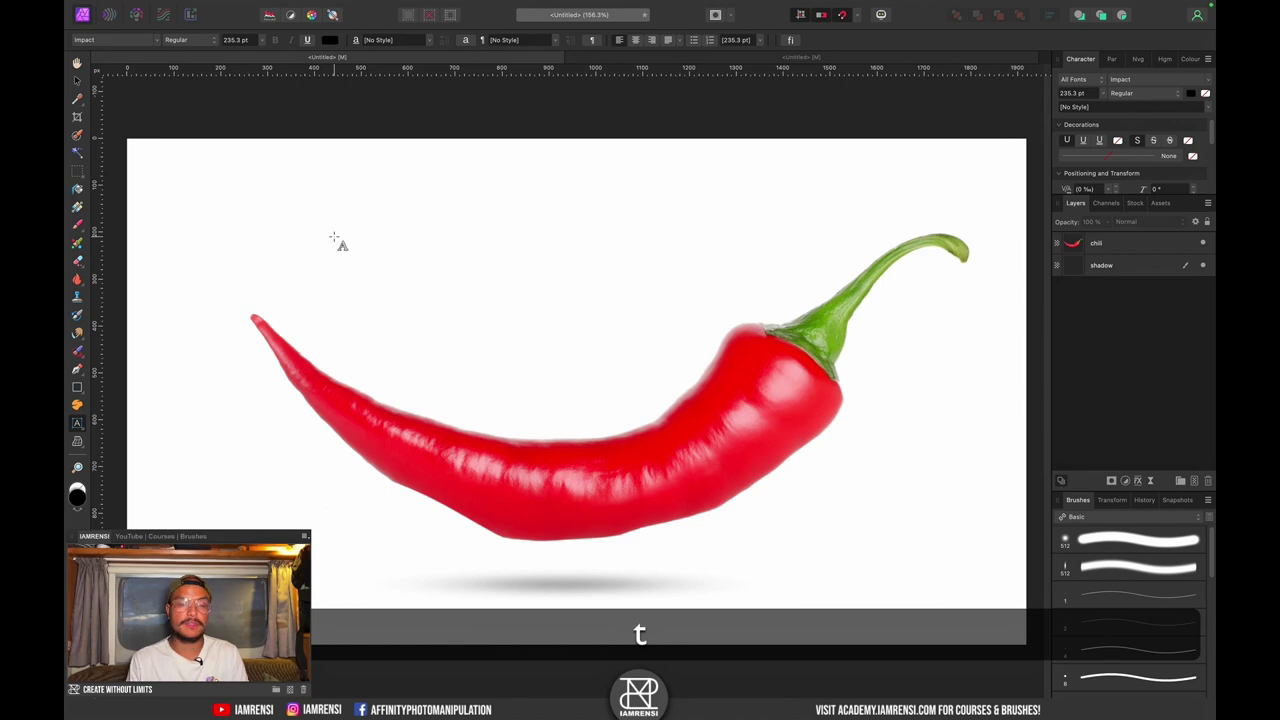
pyautogui.click(77, 423)
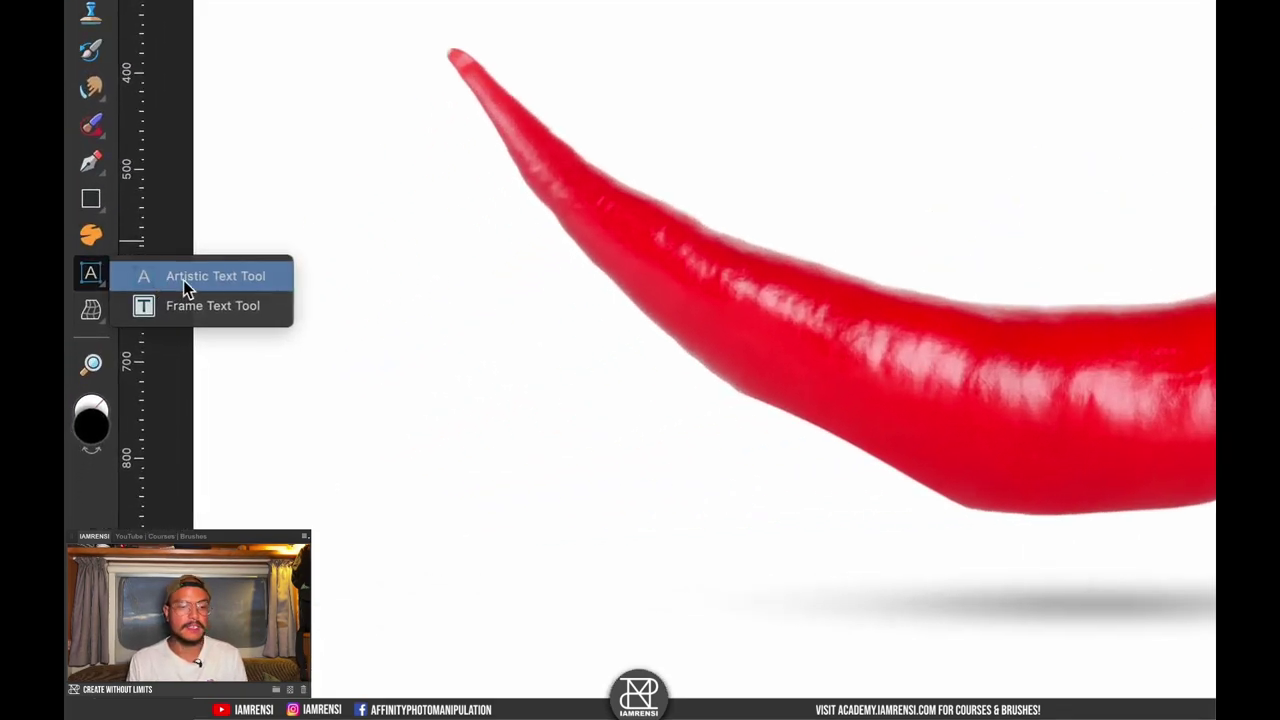
pyautogui.click(183, 280)
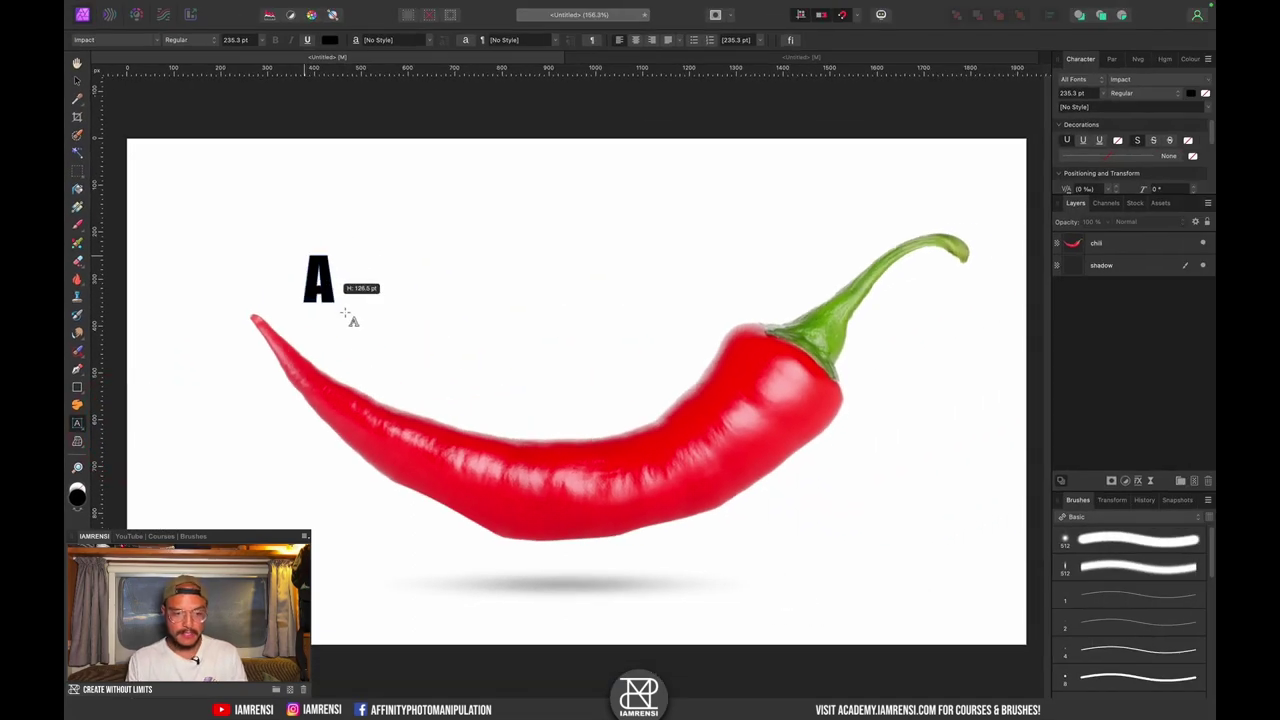
pyautogui.moveTo(344, 312); pyautogui.dragTo(371, 338)
pyautogui.write('CHIL')
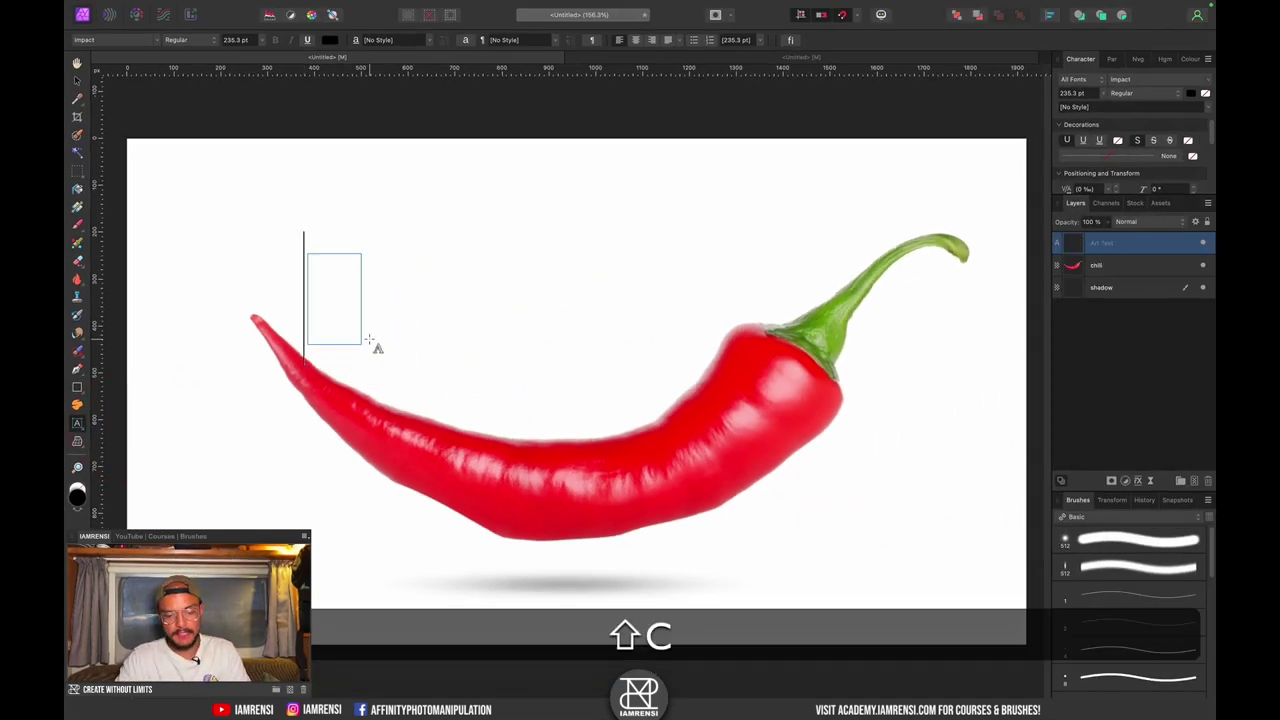
pyautogui.write('IPEPPER')
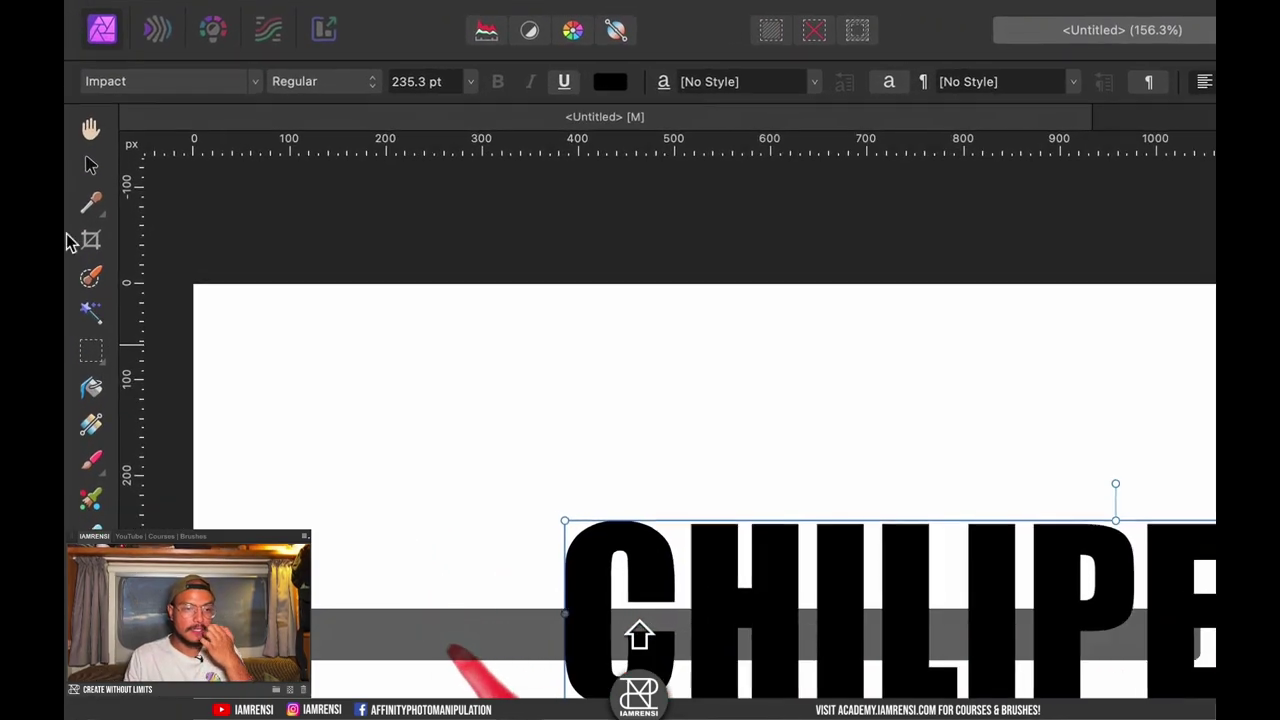
pyautogui.click(134, 82)
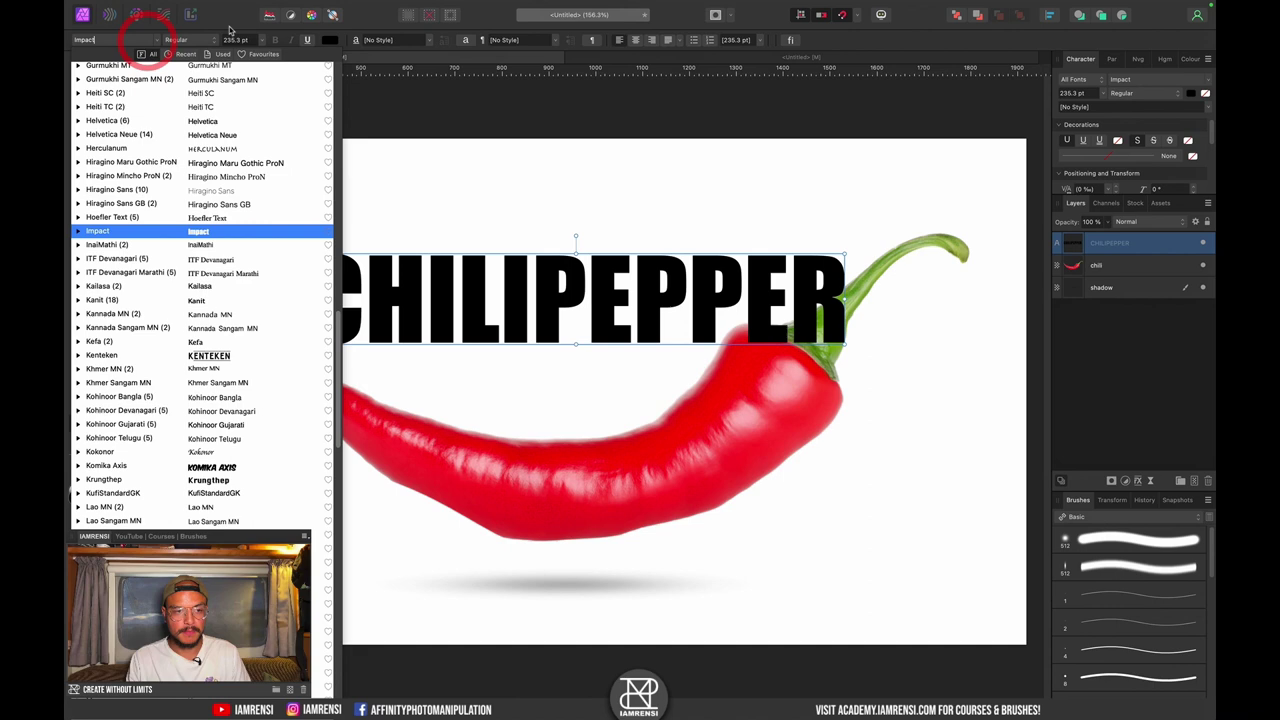
pyautogui.click(401, 49)
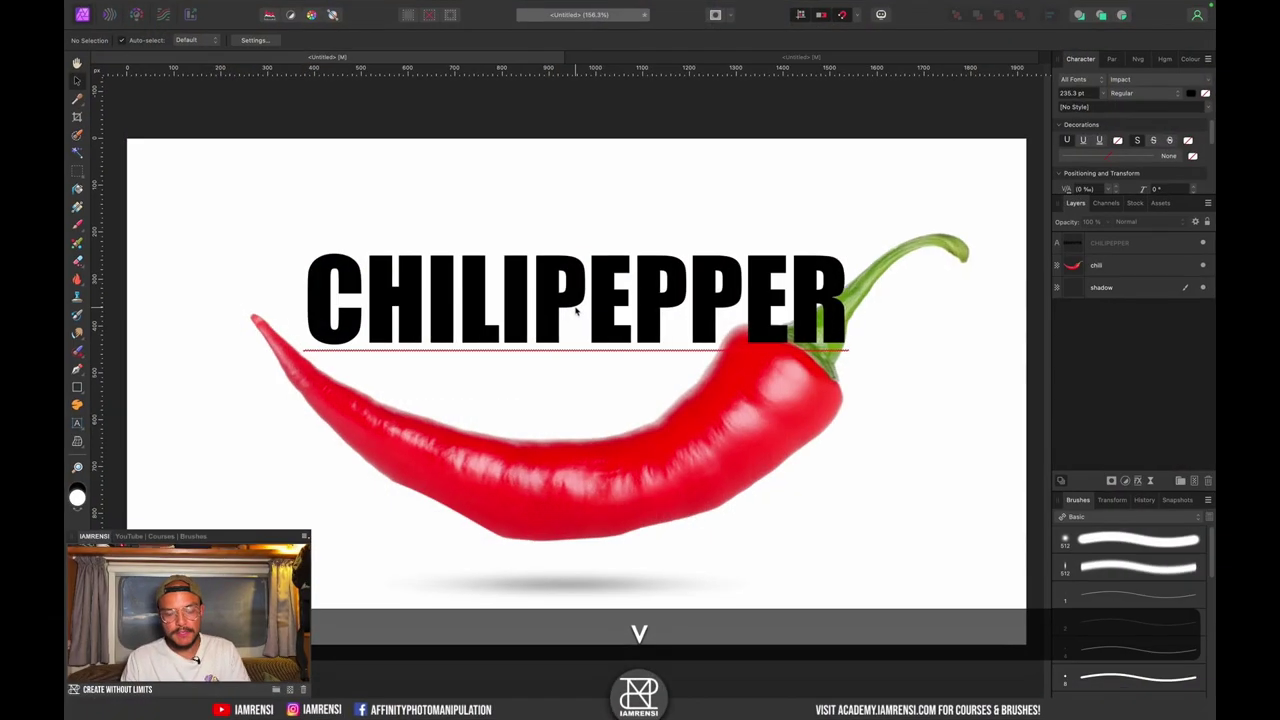
# Move the CHILIPEPPER text down over the chili's body and add a live Mesh Warp filter to it.
pyautogui.moveTo(578, 316); pyautogui.dragTo(567, 473)
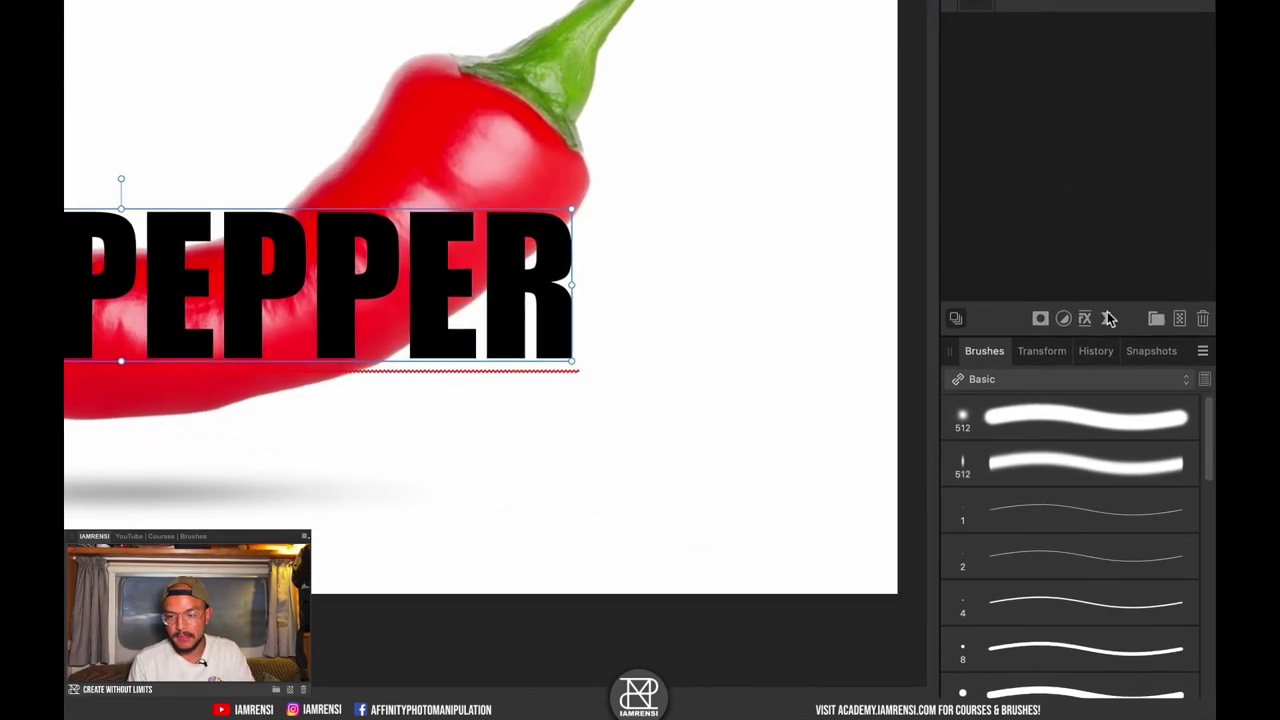
pyautogui.click(1151, 481)
pyautogui.scroll(-5, 1076, 665)
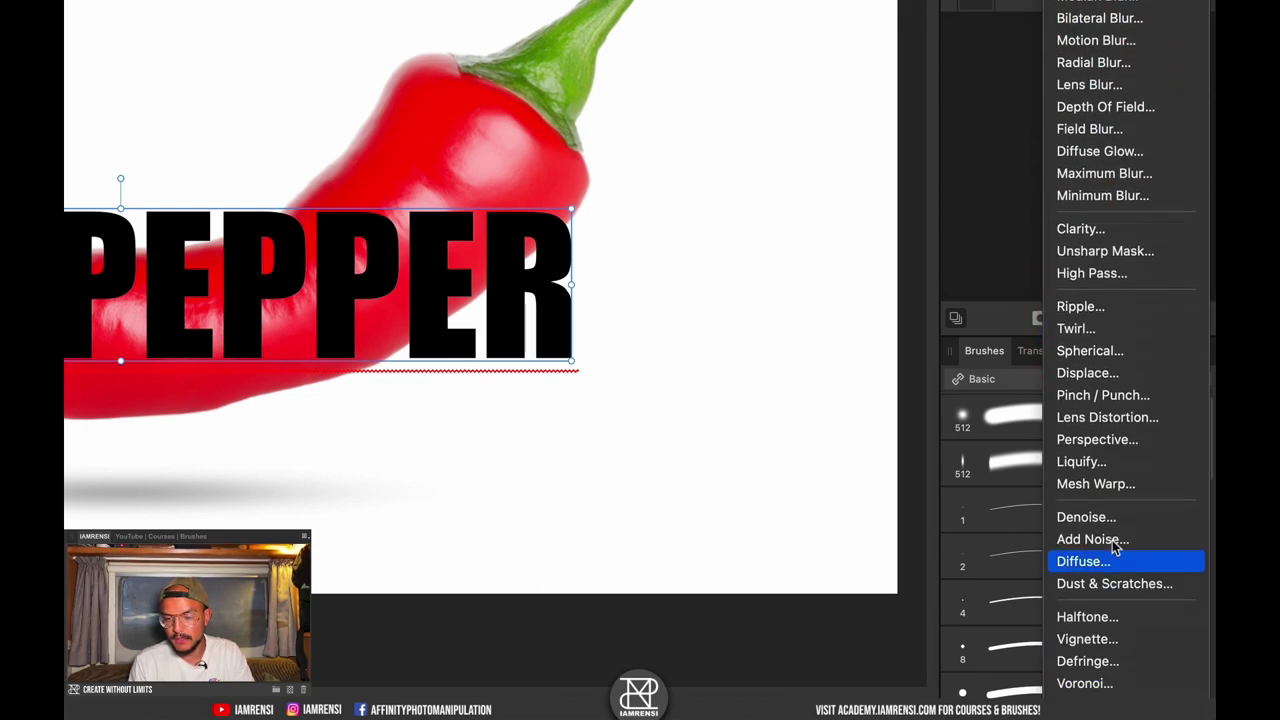
pyautogui.click(1119, 484)
pyautogui.click(1121, 494)
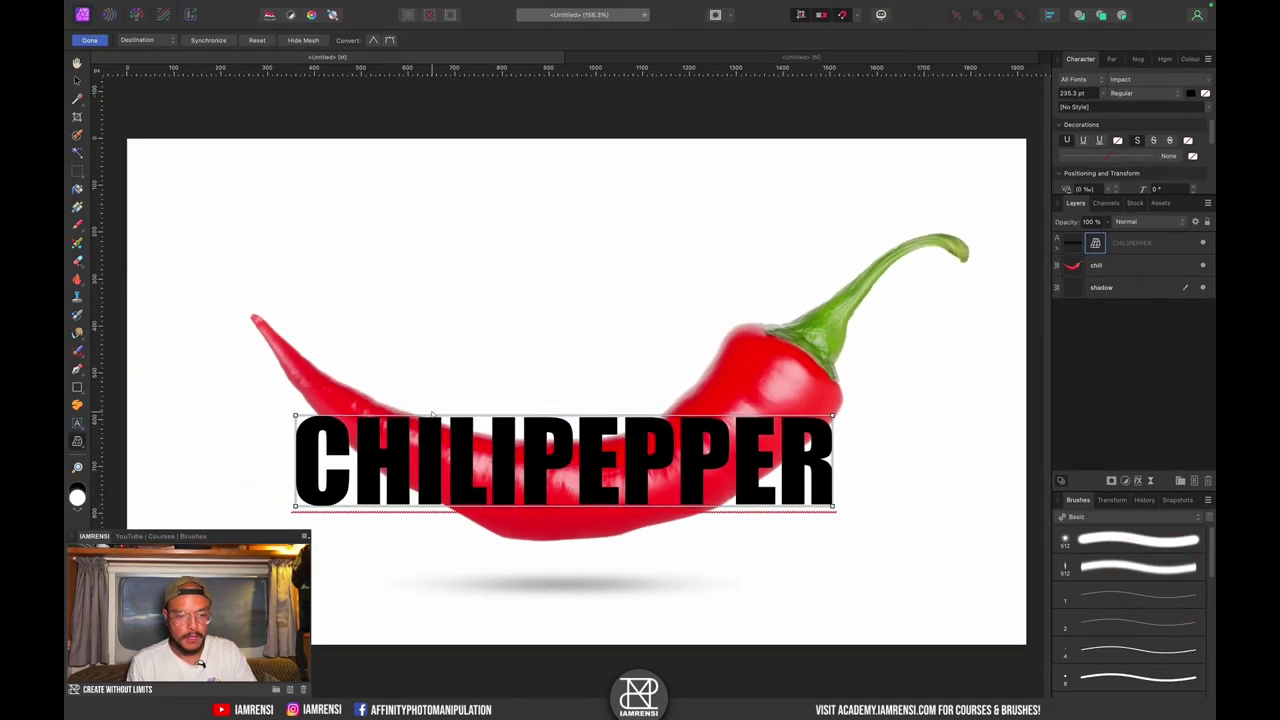
pyautogui.press('super+z')
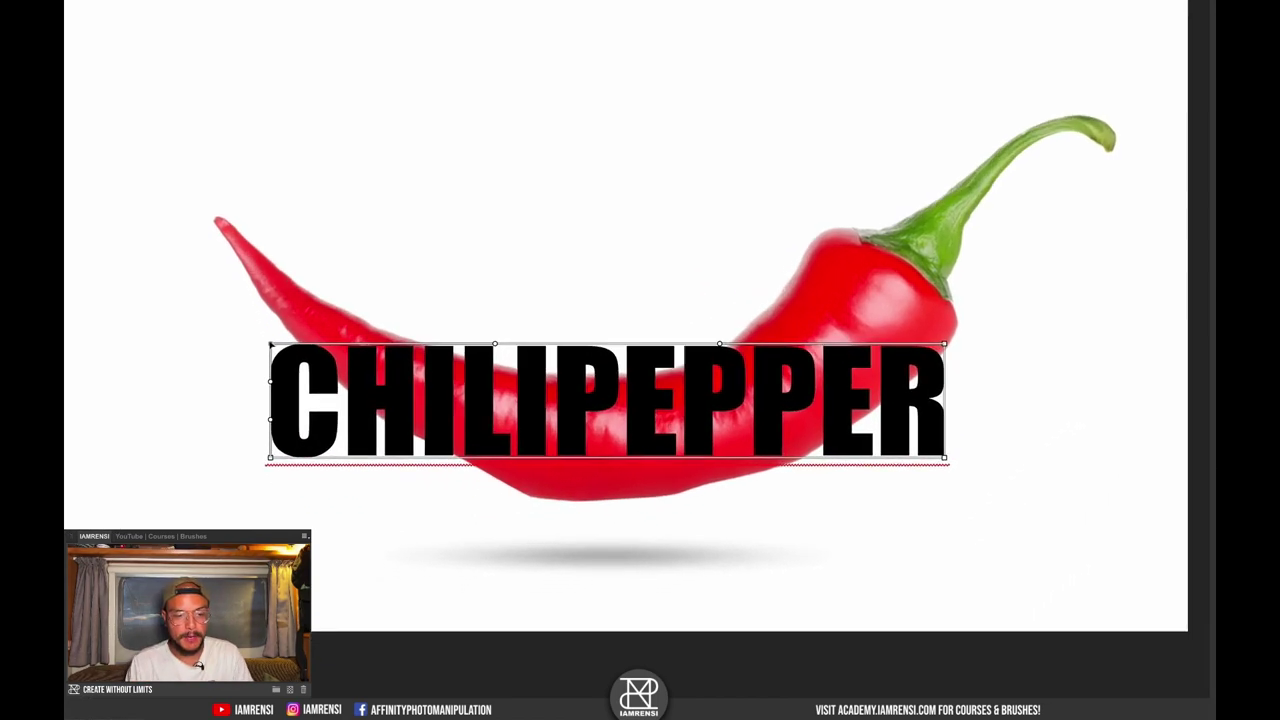
# Reposition the four mesh corners onto the chili's outline, two near the pointed tip and two near the stem end.
pyautogui.moveTo(296, 416); pyautogui.dragTo(331, 378)
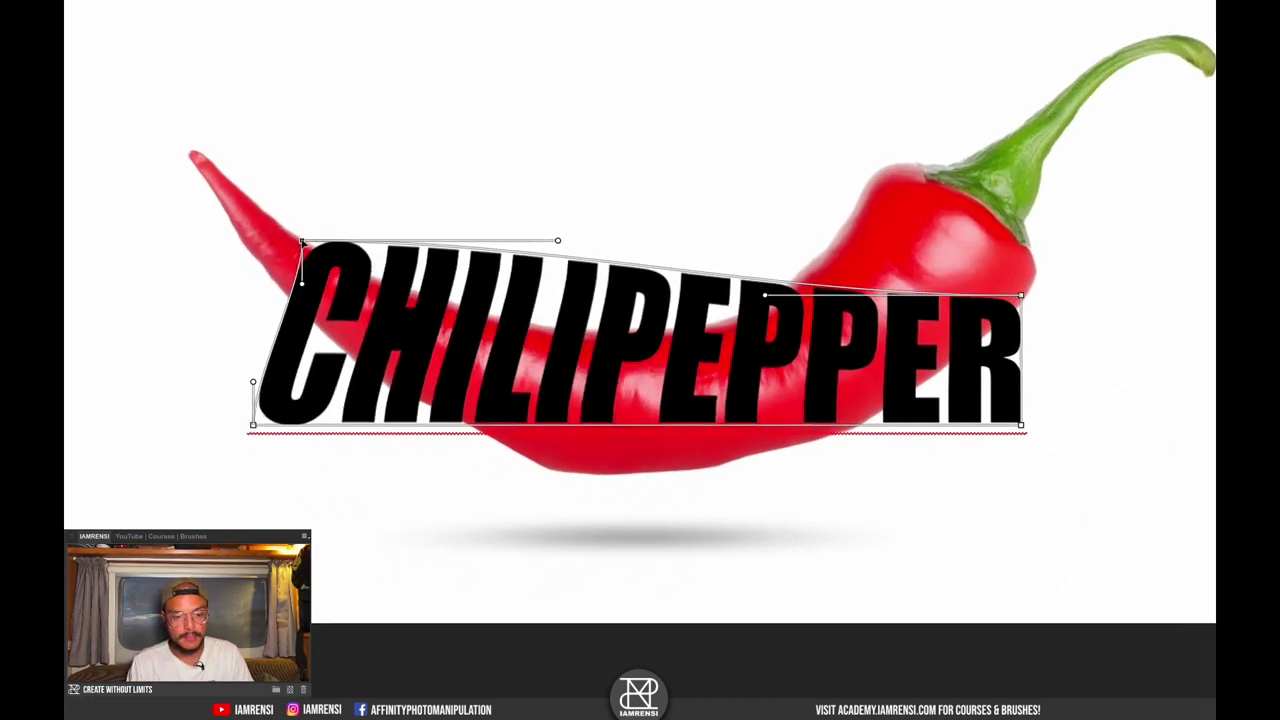
pyautogui.moveTo(303, 242); pyautogui.dragTo(300, 233)
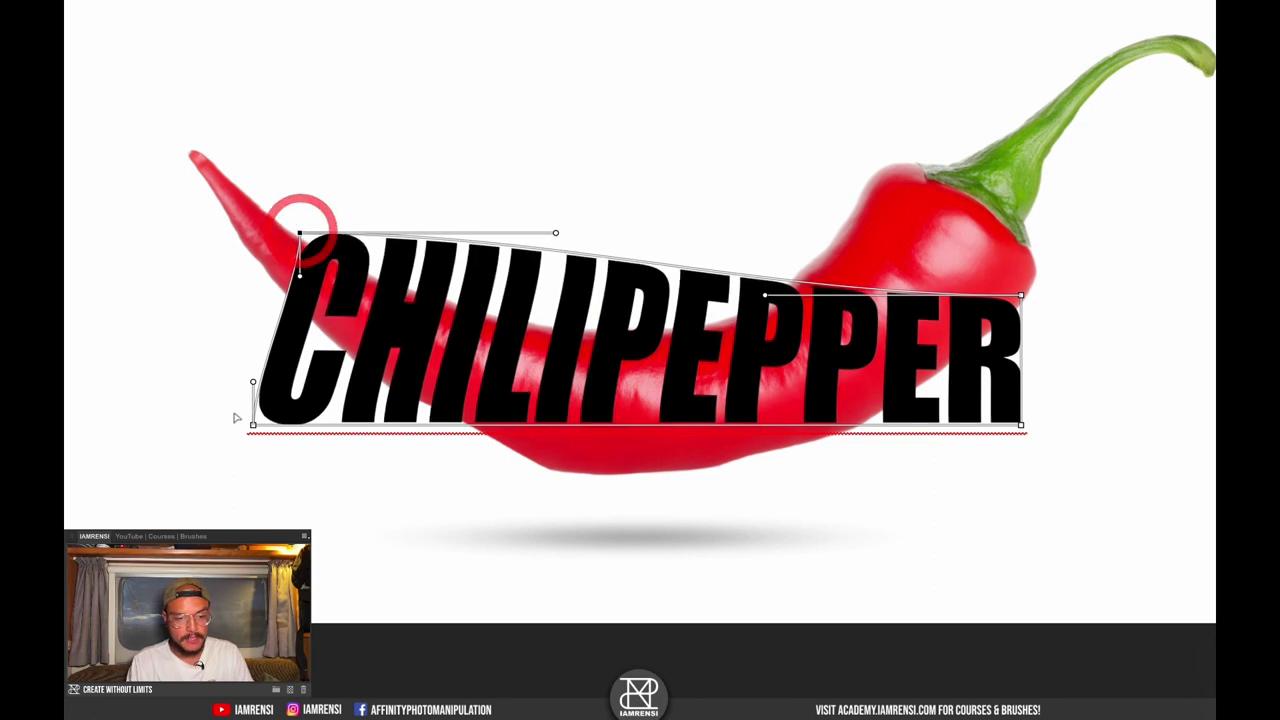
pyautogui.moveTo(253, 425); pyautogui.dragTo(273, 298)
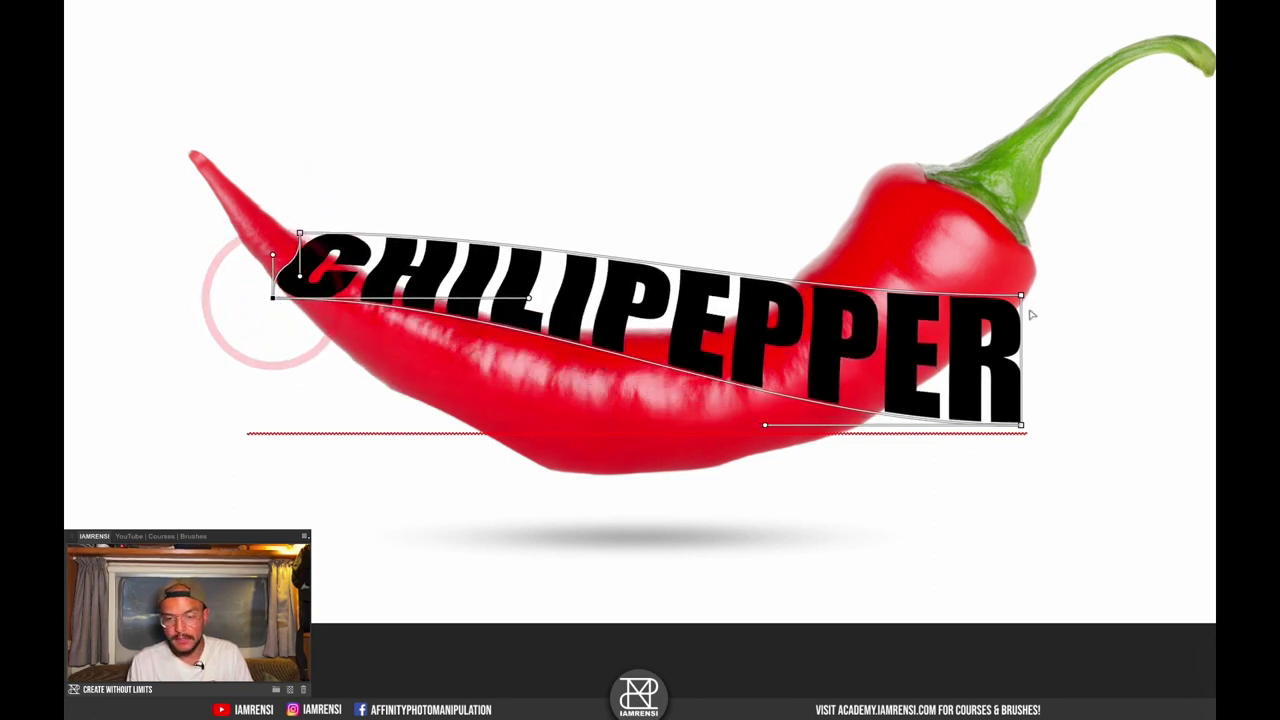
pyautogui.moveTo(1021, 296); pyautogui.dragTo(836, 224)
pyautogui.moveTo(1021, 424); pyautogui.dragTo(953, 370)
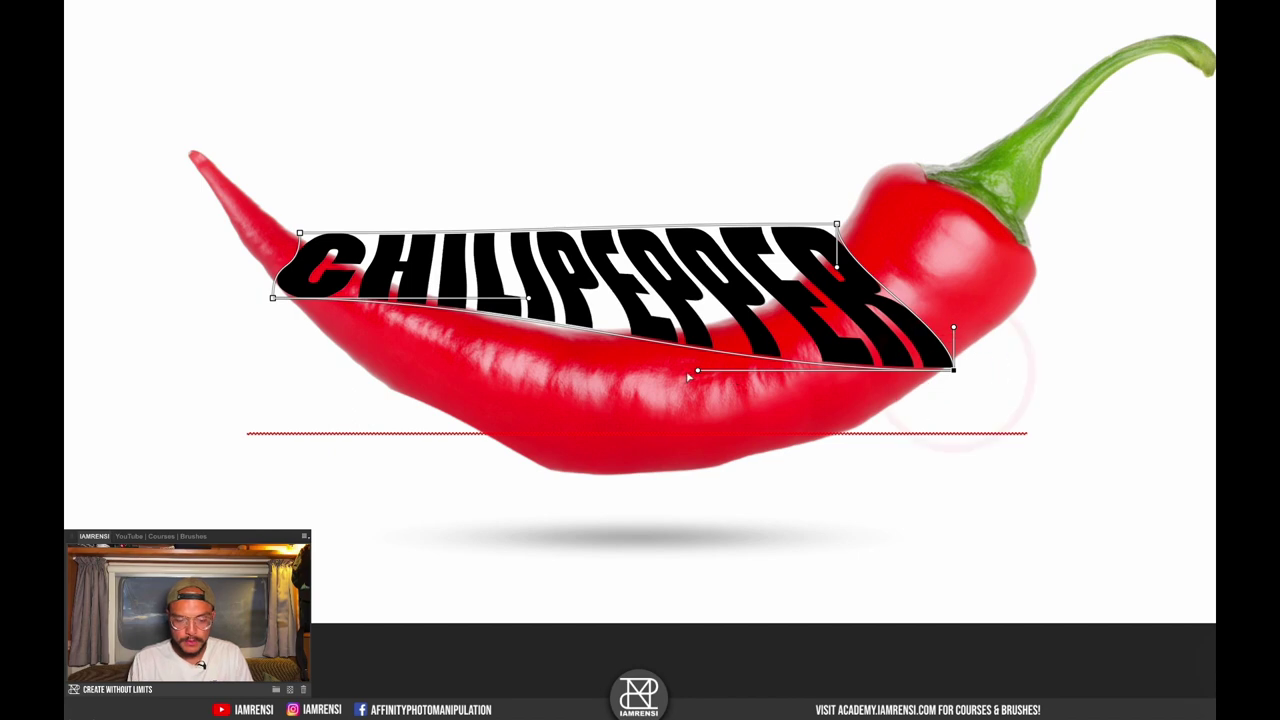
# Bend the lower and upper edges of the text mesh to follow the chili's curved outline.
pyautogui.moveTo(697, 370); pyautogui.dragTo(723, 565)
pyautogui.moveTo(529, 299); pyautogui.dragTo(490, 515)
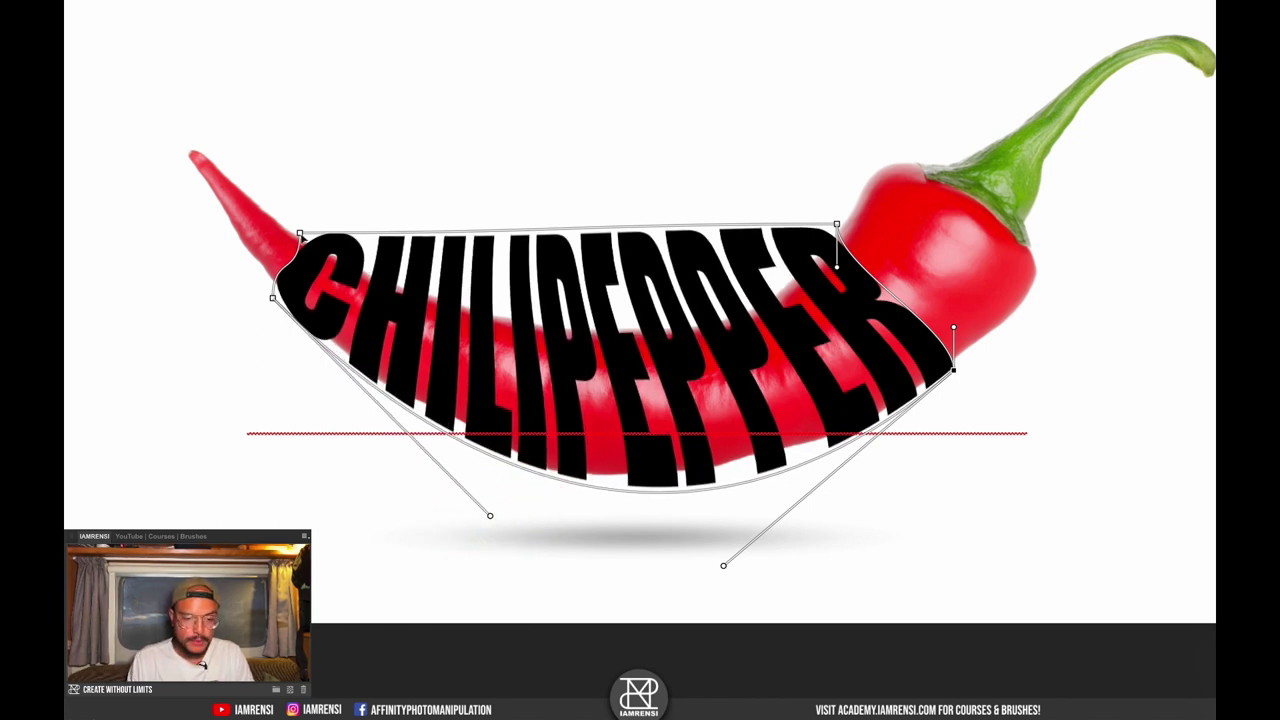
pyautogui.click(300, 234)
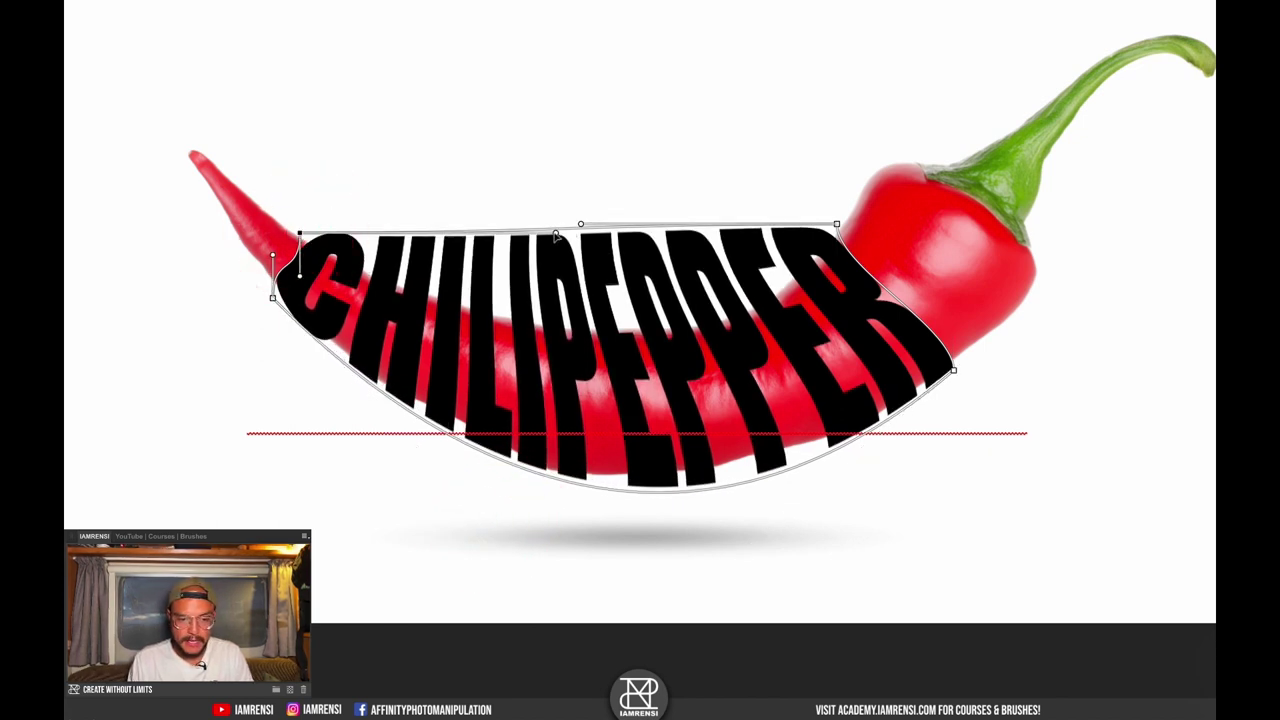
pyautogui.moveTo(556, 234); pyautogui.dragTo(525, 345)
pyautogui.moveTo(580, 227); pyautogui.dragTo(708, 378)
pyautogui.moveTo(527, 348); pyautogui.dragTo(505, 339)
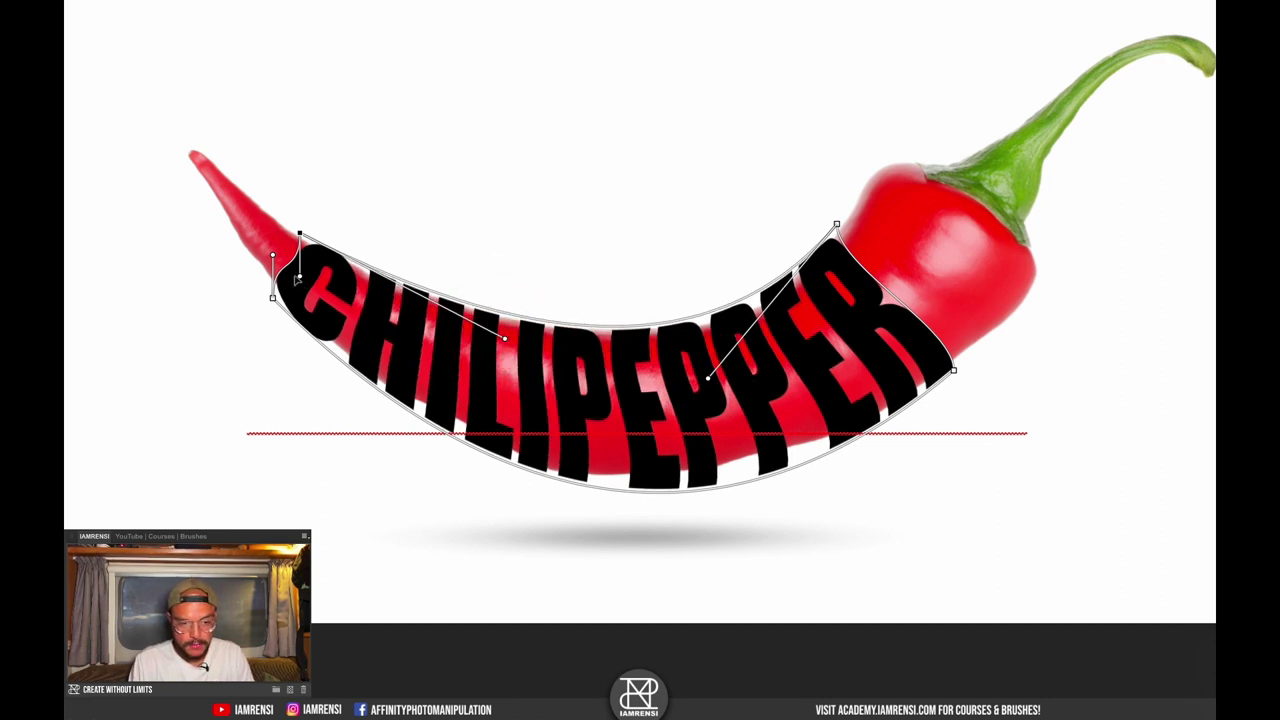
# Refine the mesh's tip-side edge and lower curve, and add an inner mesh node near the text's middle, shifting it slightly.
pyautogui.moveTo(296, 278); pyautogui.dragTo(278, 262)
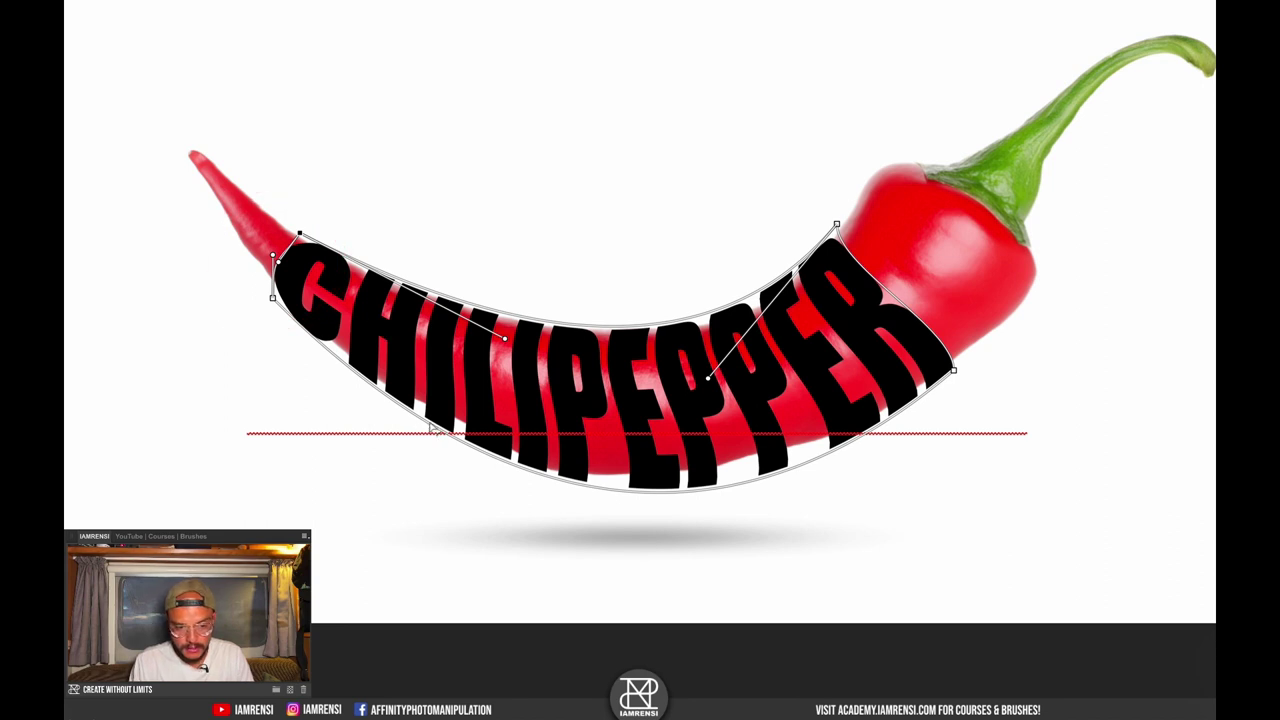
pyautogui.click(272, 297)
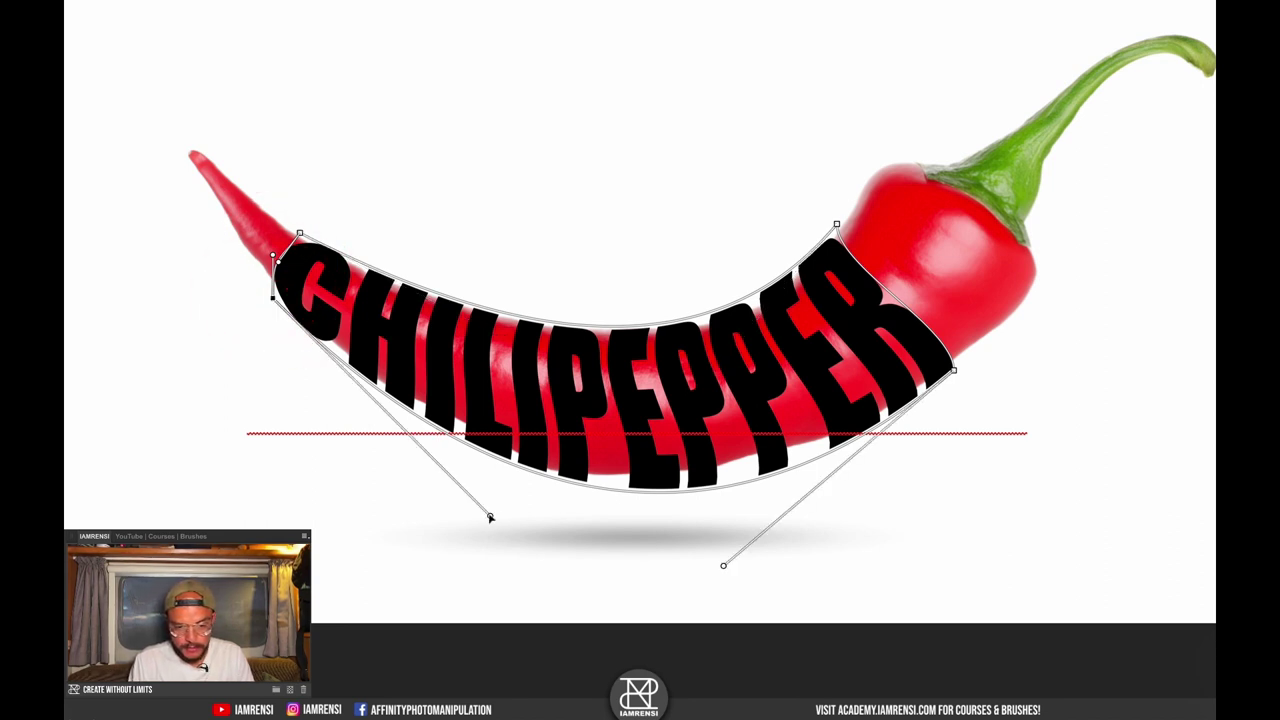
pyautogui.moveTo(486, 514); pyautogui.dragTo(469, 499)
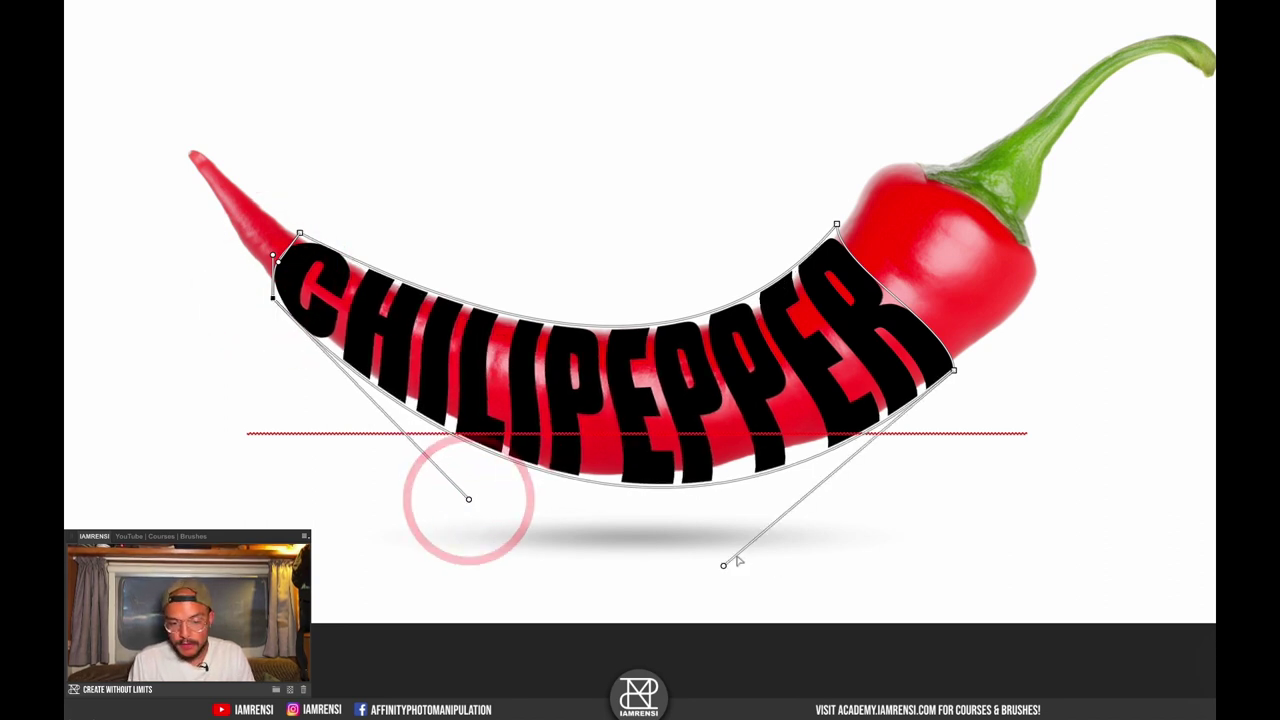
pyautogui.moveTo(726, 568); pyautogui.dragTo(698, 564)
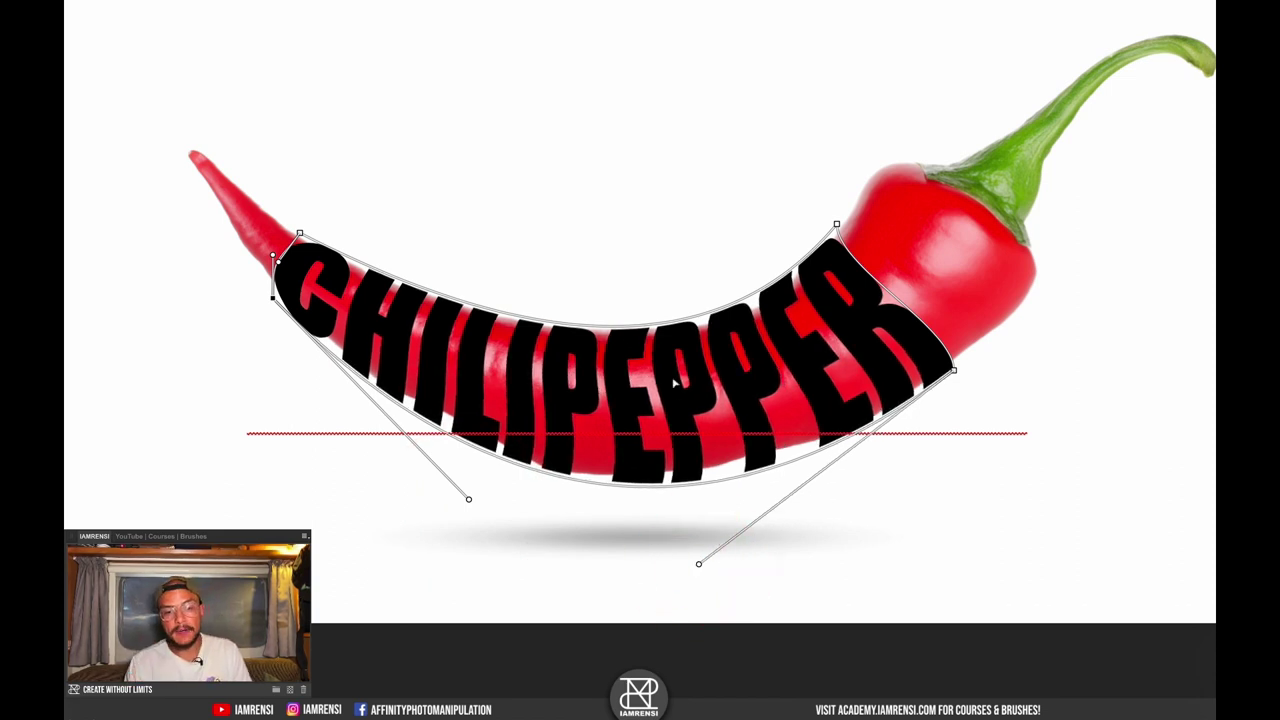
pyautogui.click(594, 402)
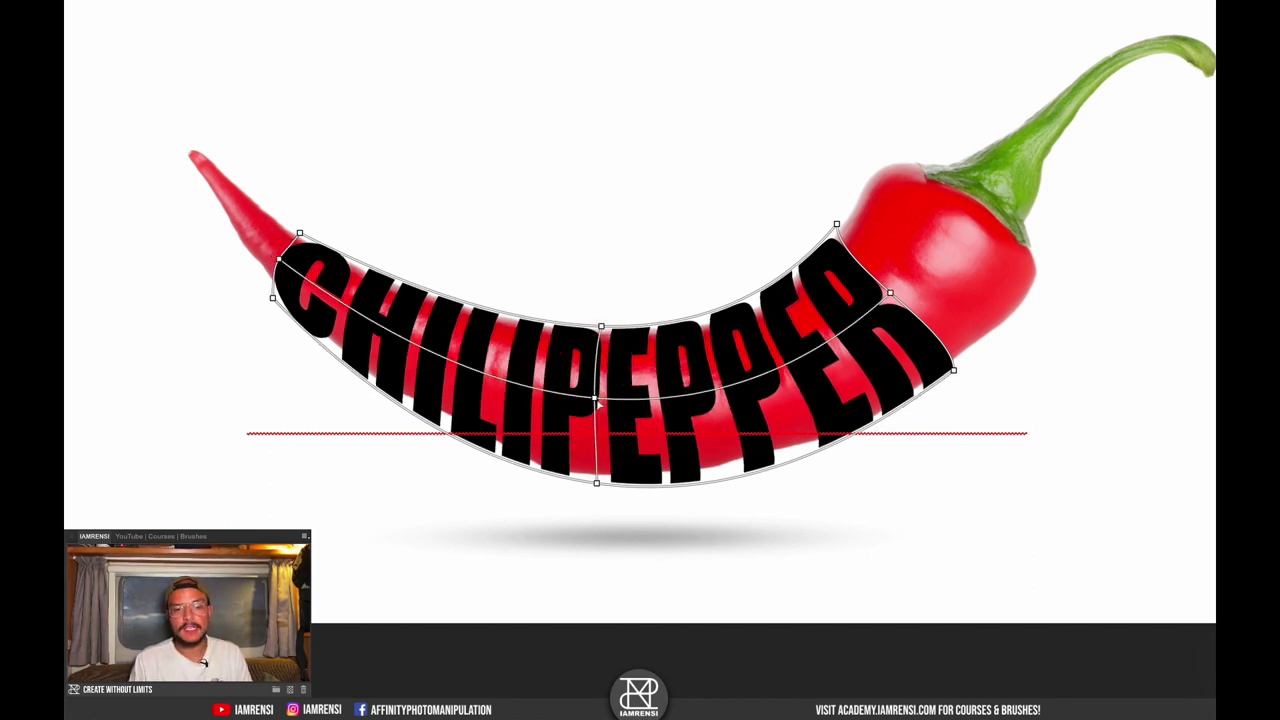
pyautogui.moveTo(595, 400)
pyautogui.mouseDown()
pyautogui.moveTo(537, 402)
pyautogui.moveTo(800, 362)
pyautogui.moveTo(671, 400)
pyautogui.moveTo(605, 394)
pyautogui.moveTo(670, 366)
pyautogui.moveTo(583, 395)
pyautogui.mouseUp()
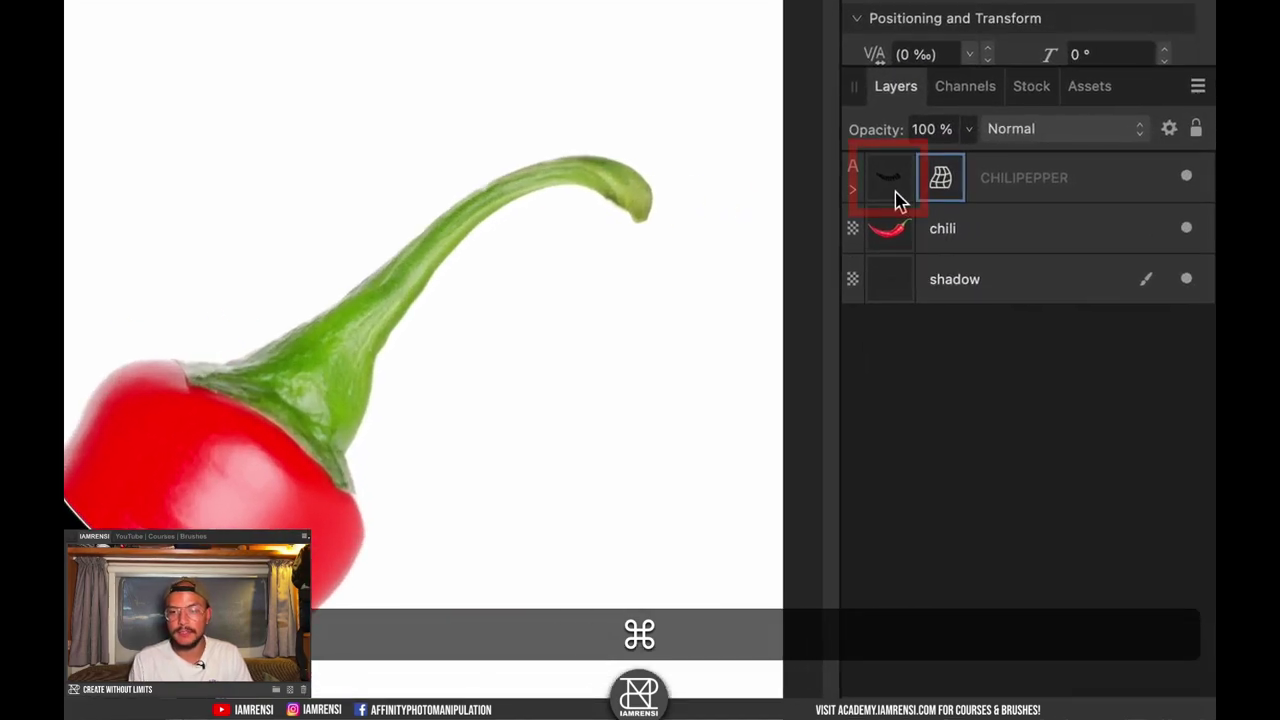
# Load the warped text's shape as a selection and hide the CHILIPEPPER text layer.
pyautogui.keyDown('super'); pyautogui.click(896, 194); pyautogui.keyUp('super')
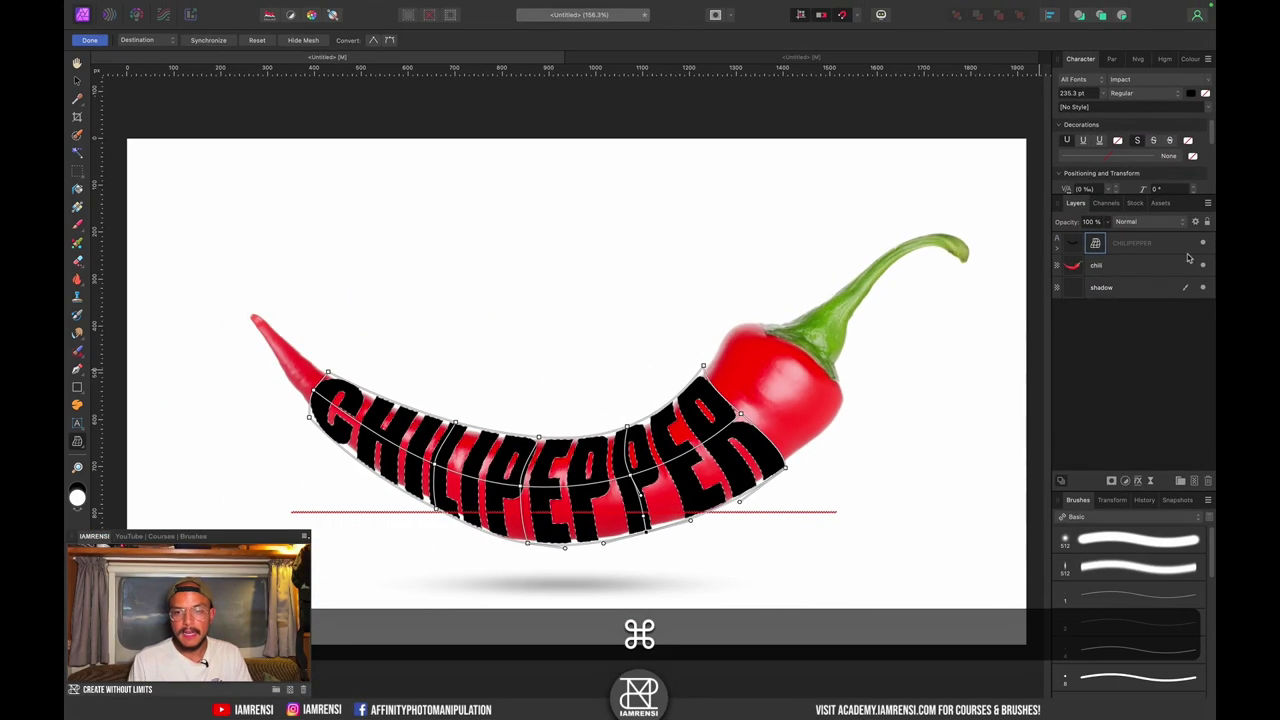
pyautogui.click(1203, 242)
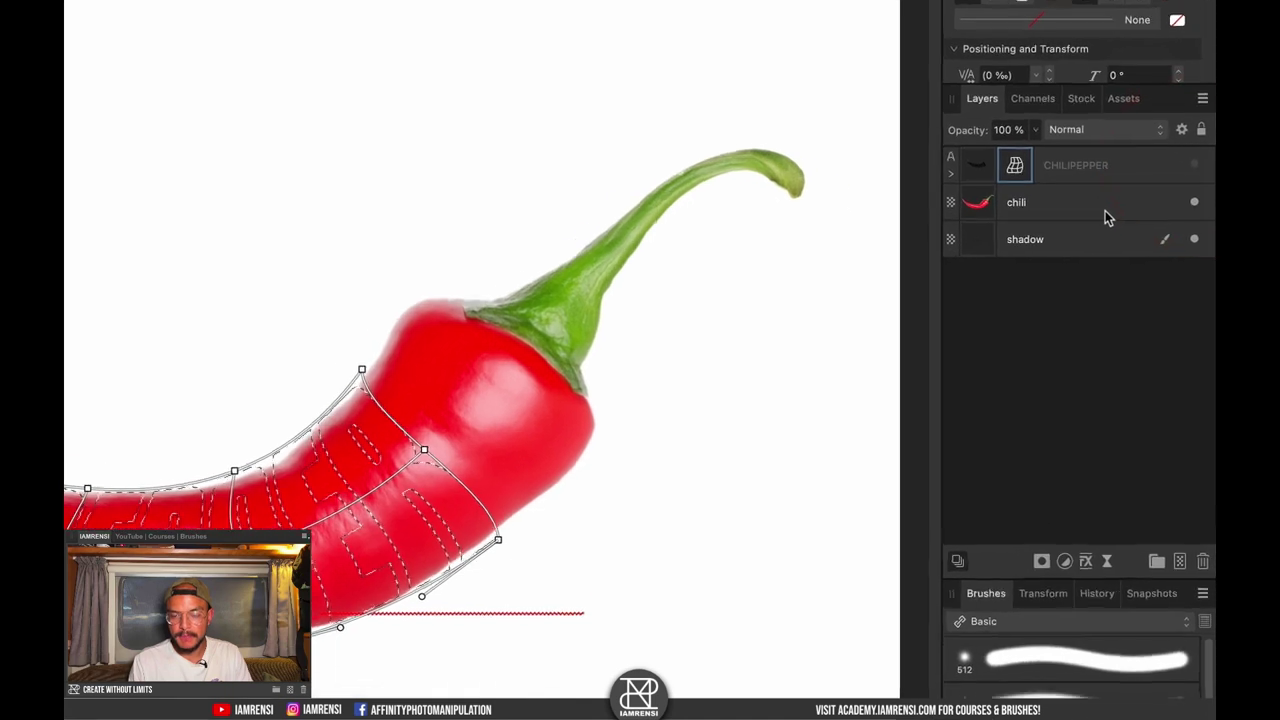
# Mask the chili layer with the text-shaped selection and clear the selection.
pyautogui.click(1085, 202)
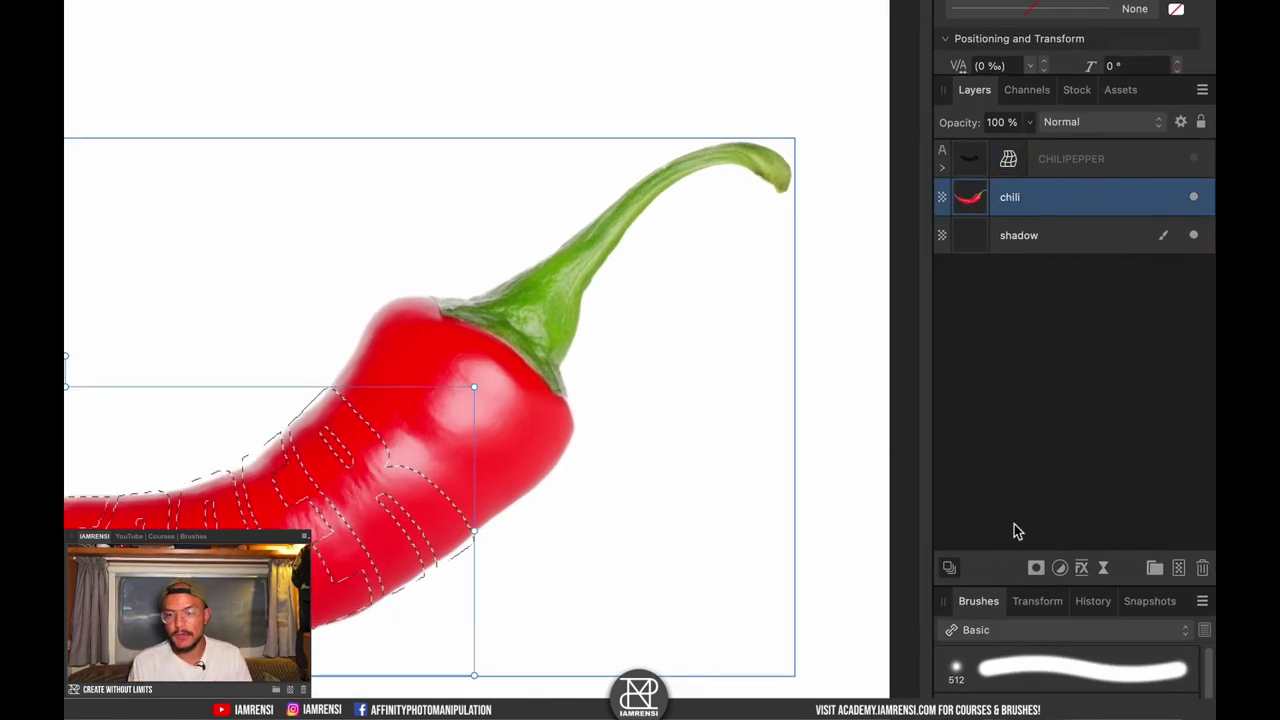
pyautogui.keyDown('alt'); pyautogui.click(1036, 567); pyautogui.keyUp('alt')
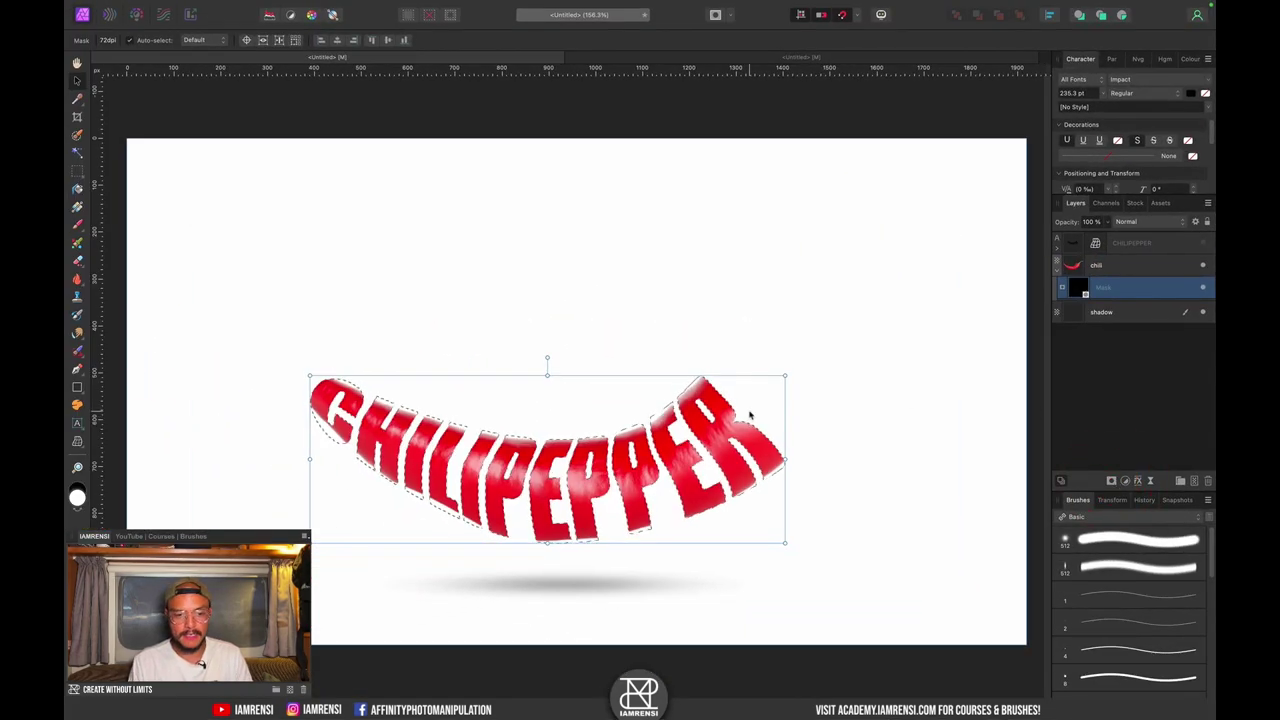
pyautogui.press('super+d')
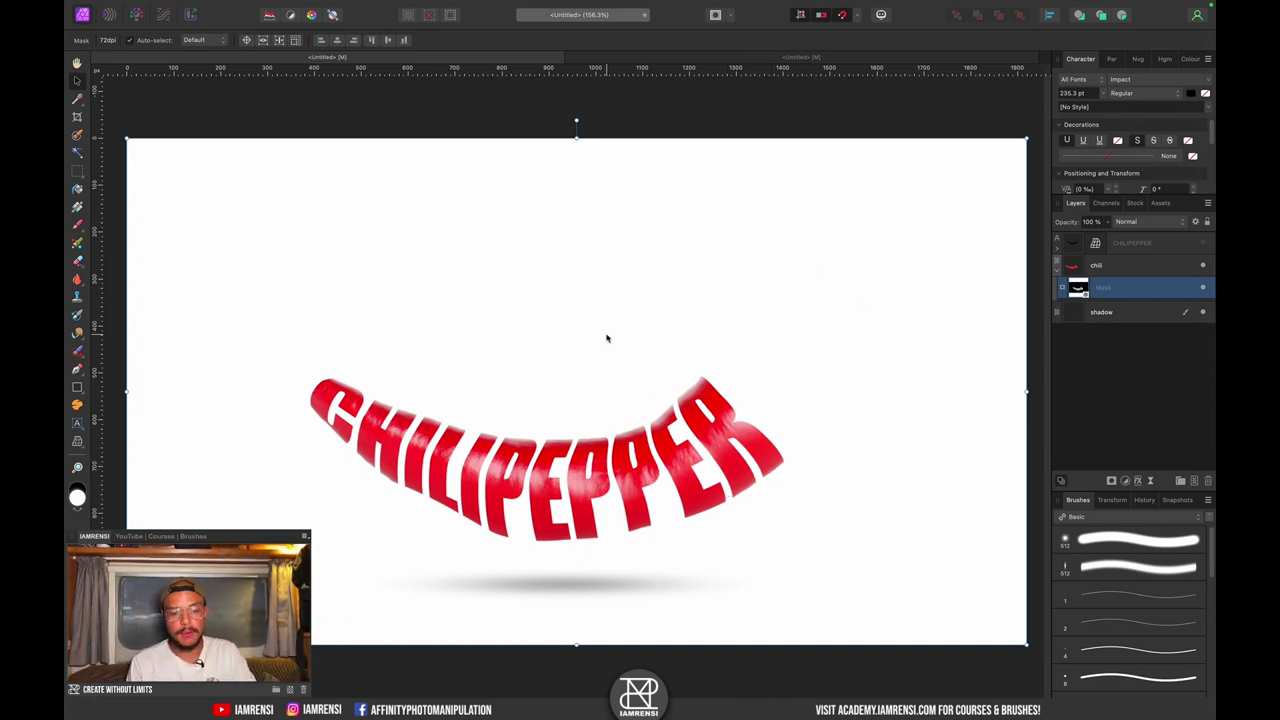
# Paint white on the chili's mask with a 136.8 px brush to reveal the stem end and the pointed tip.
pyautogui.press('b')
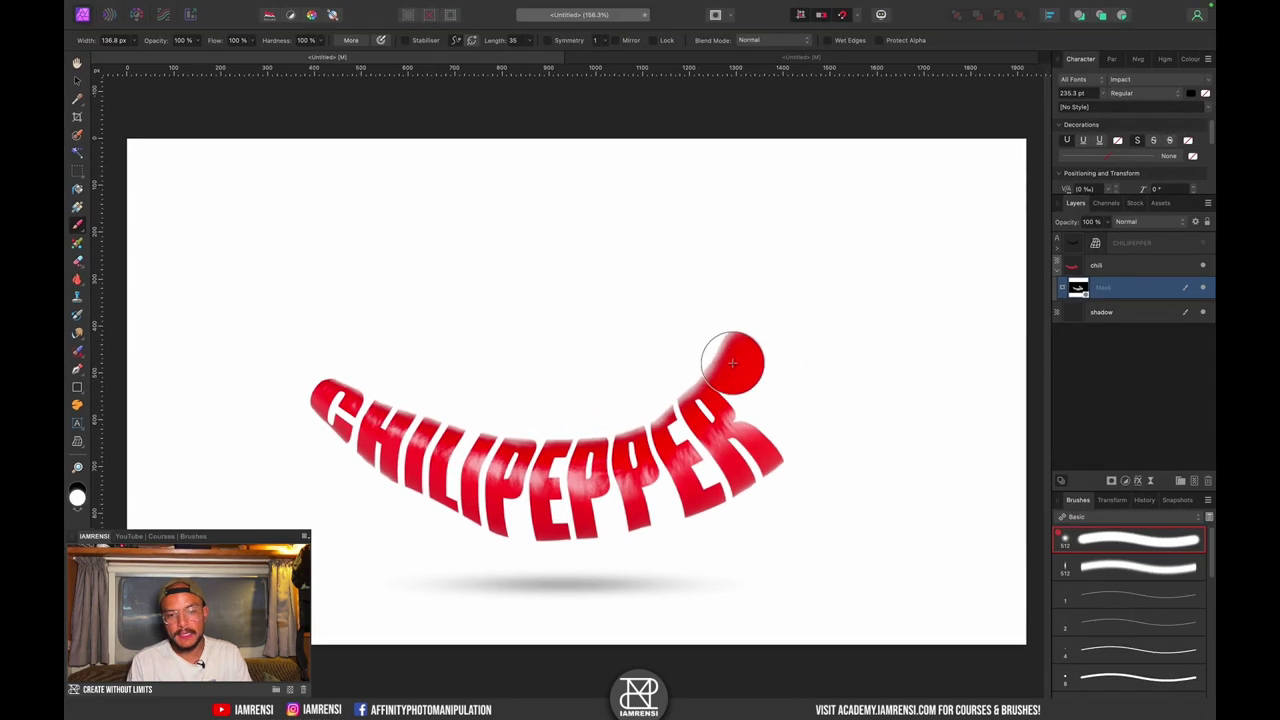
pyautogui.click(732, 365)
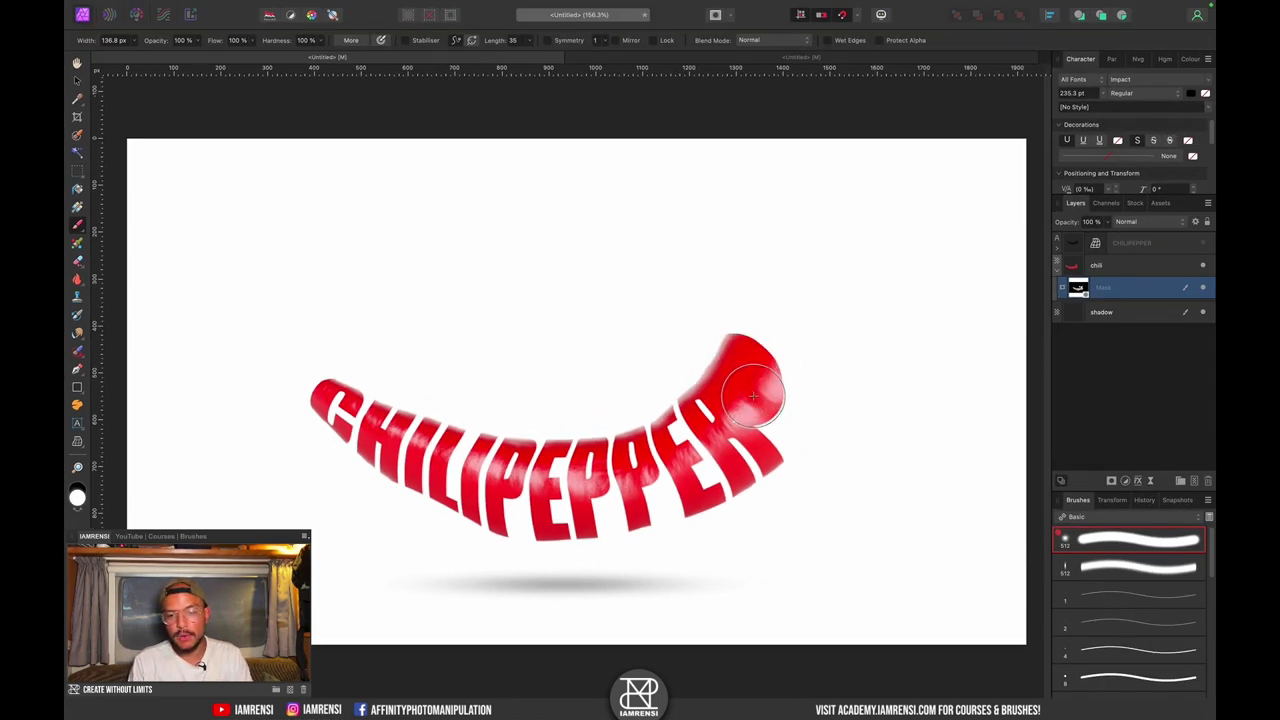
pyautogui.moveTo(752, 401)
pyautogui.mouseDown()
pyautogui.moveTo(793, 435)
pyautogui.moveTo(919, 297)
pyautogui.moveTo(873, 367)
pyautogui.moveTo(913, 209)
pyautogui.mouseUp()
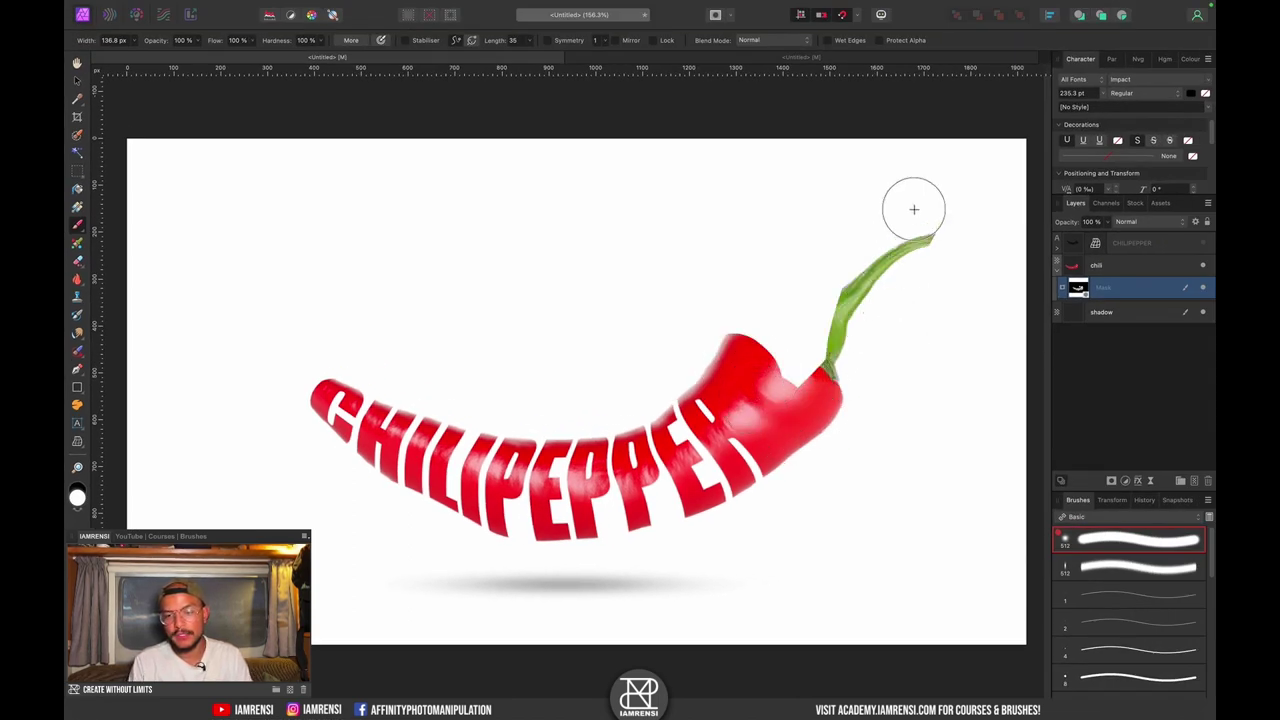
pyautogui.moveTo(839, 329); pyautogui.dragTo(797, 357)
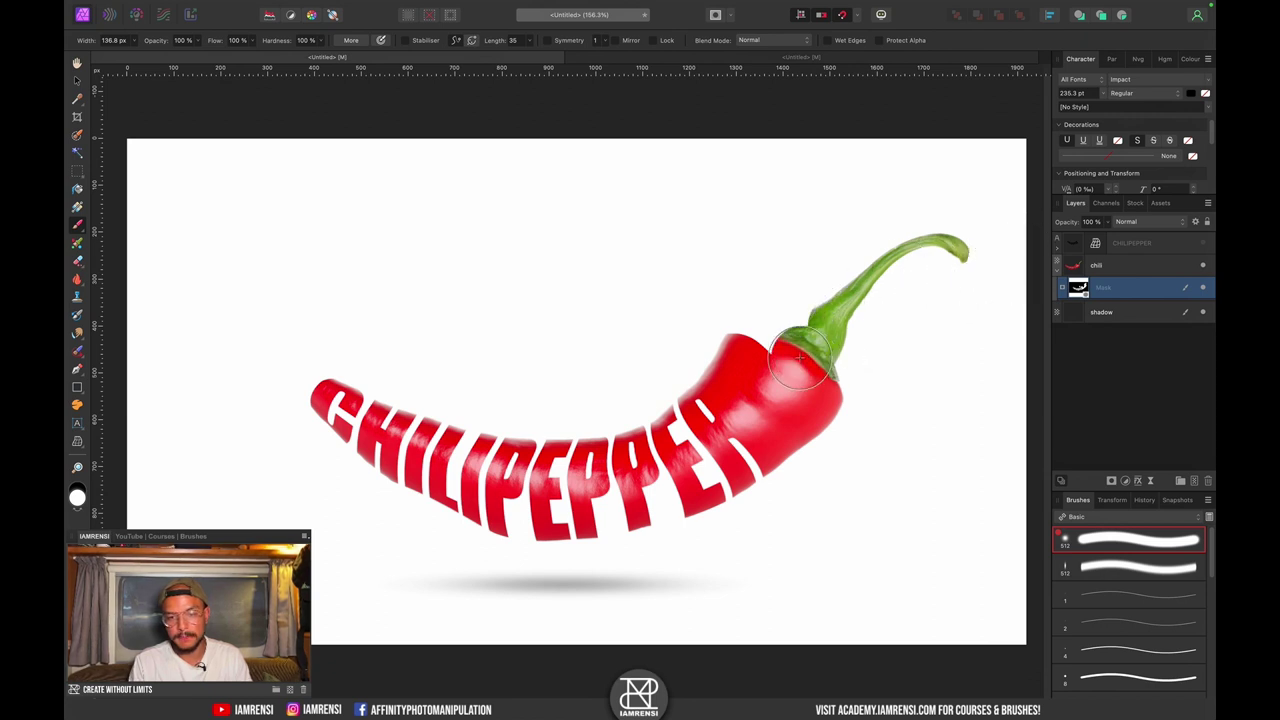
pyautogui.click(281, 364)
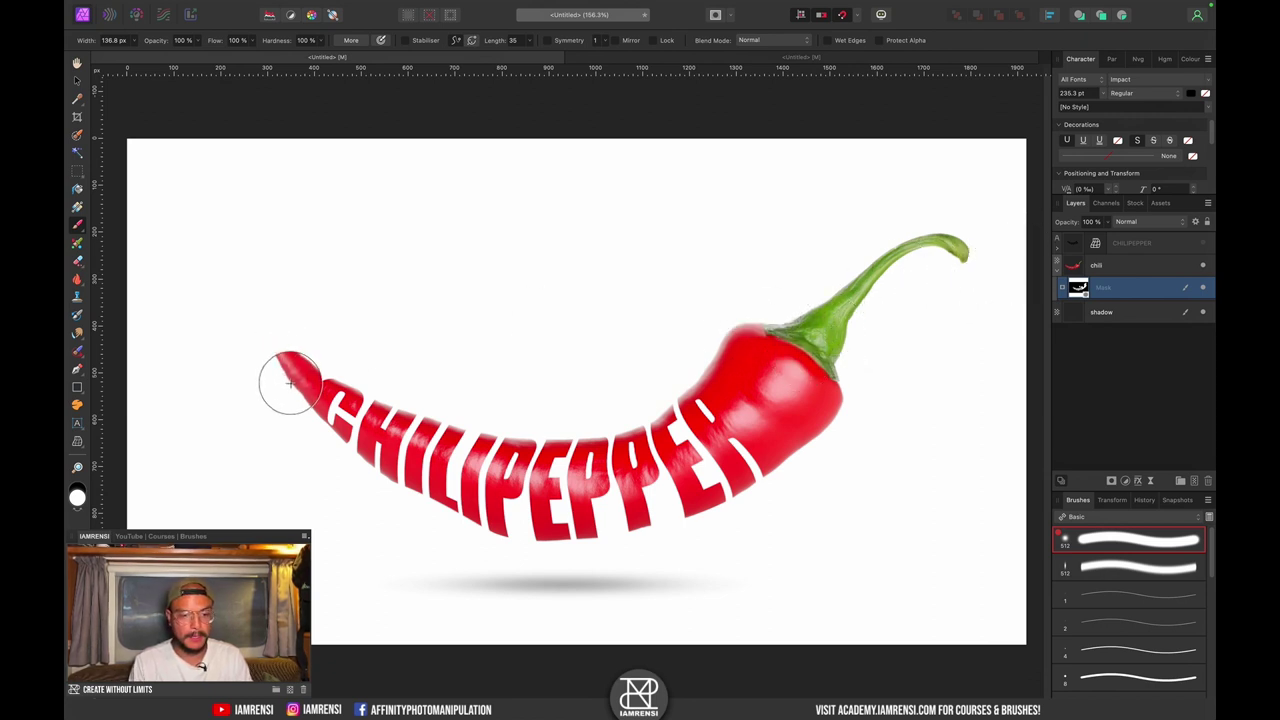
pyautogui.moveTo(289, 382); pyautogui.dragTo(301, 370)
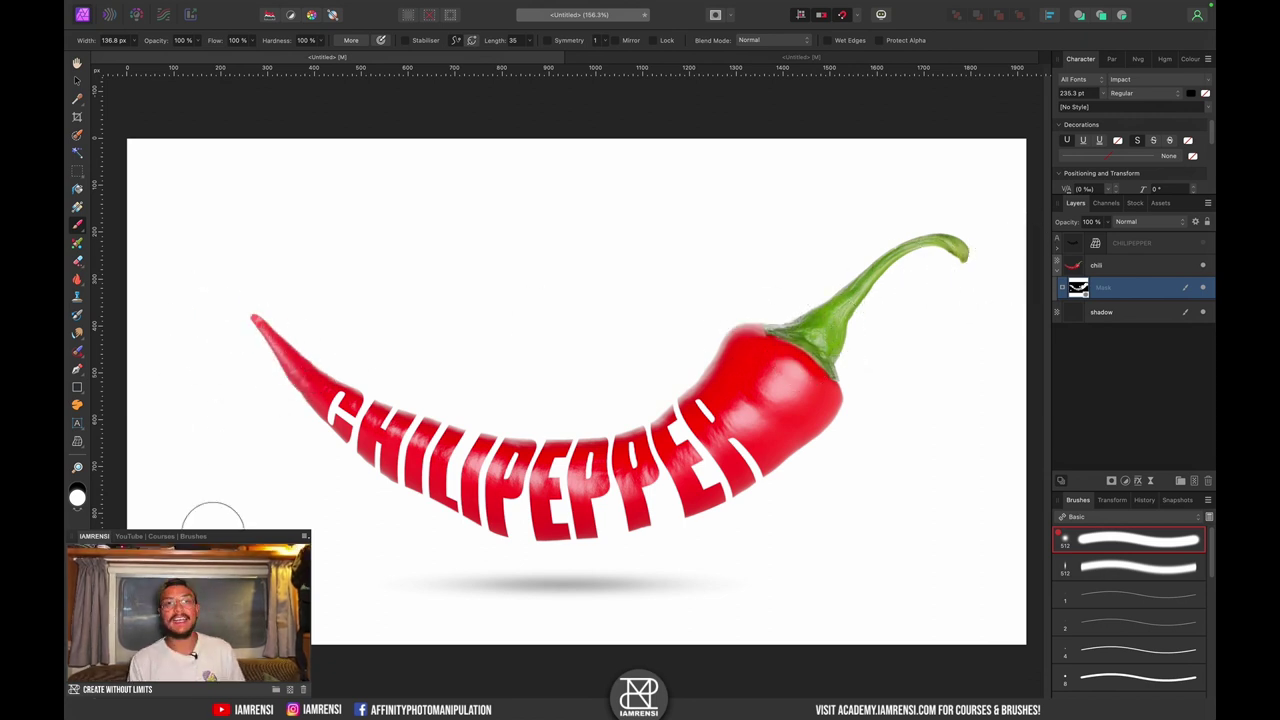